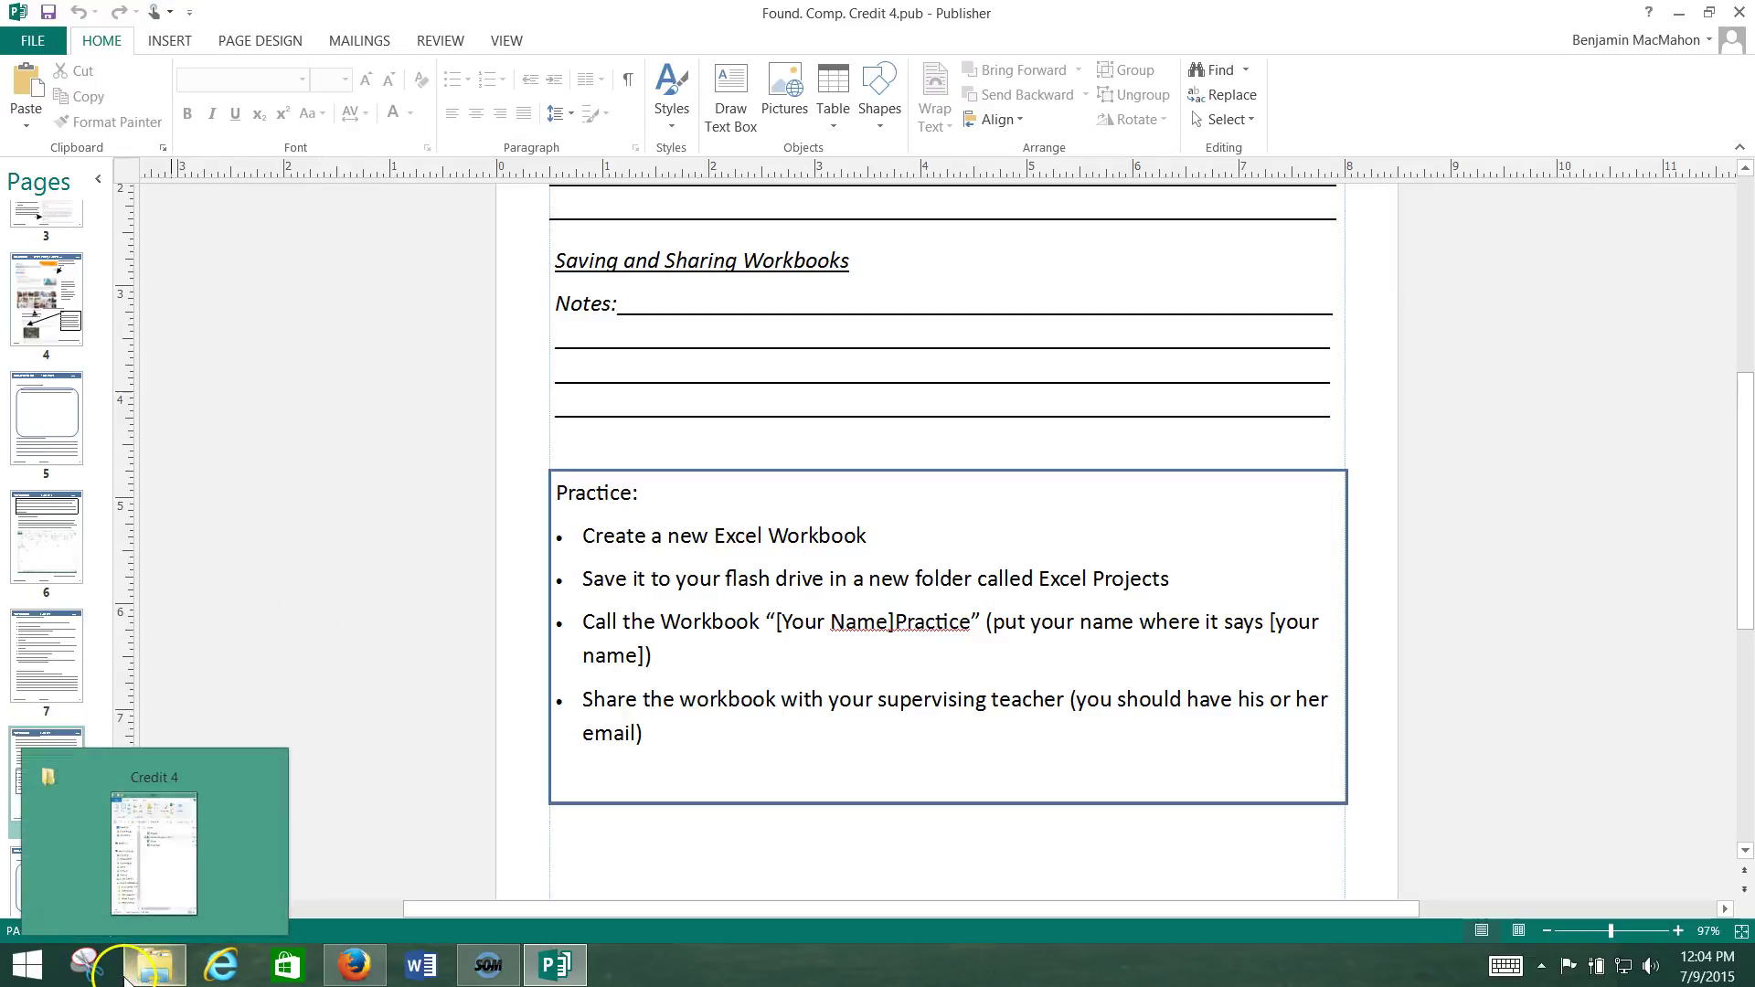
- Launch Excel 2013 from the Windows Start screen
{"action": "left_click", "coordinate": [27, 970]}
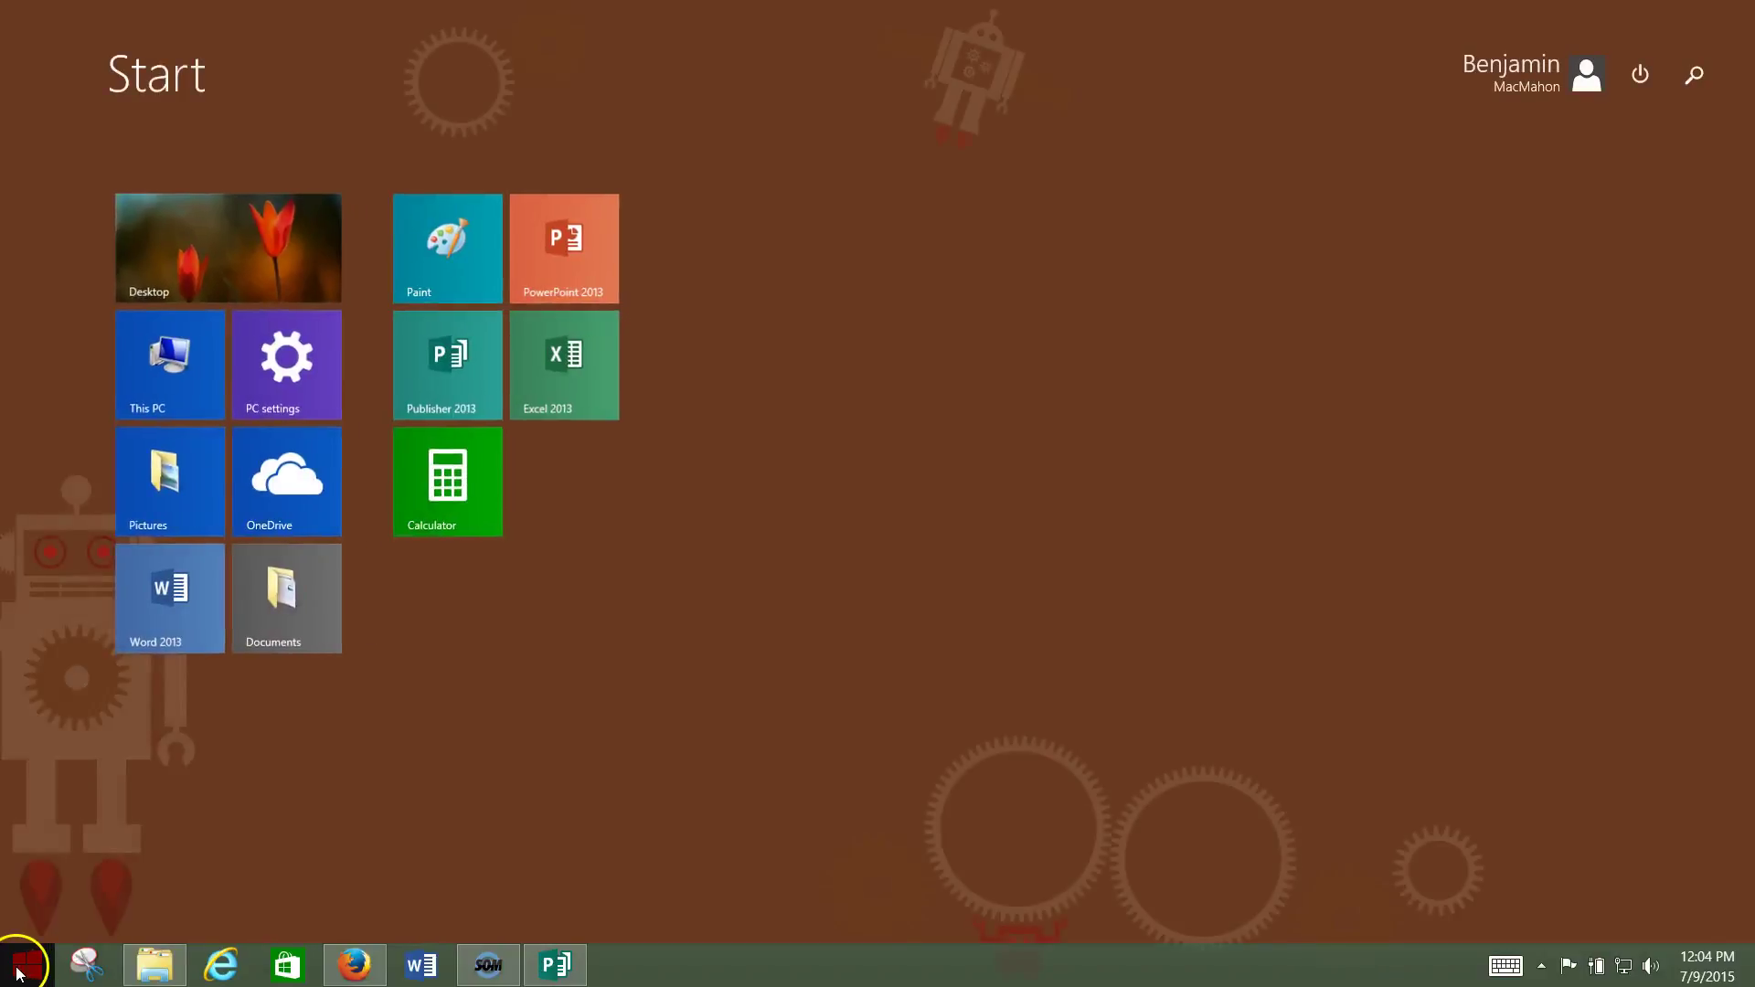
{"action": "left_click", "coordinate": [564, 370]}
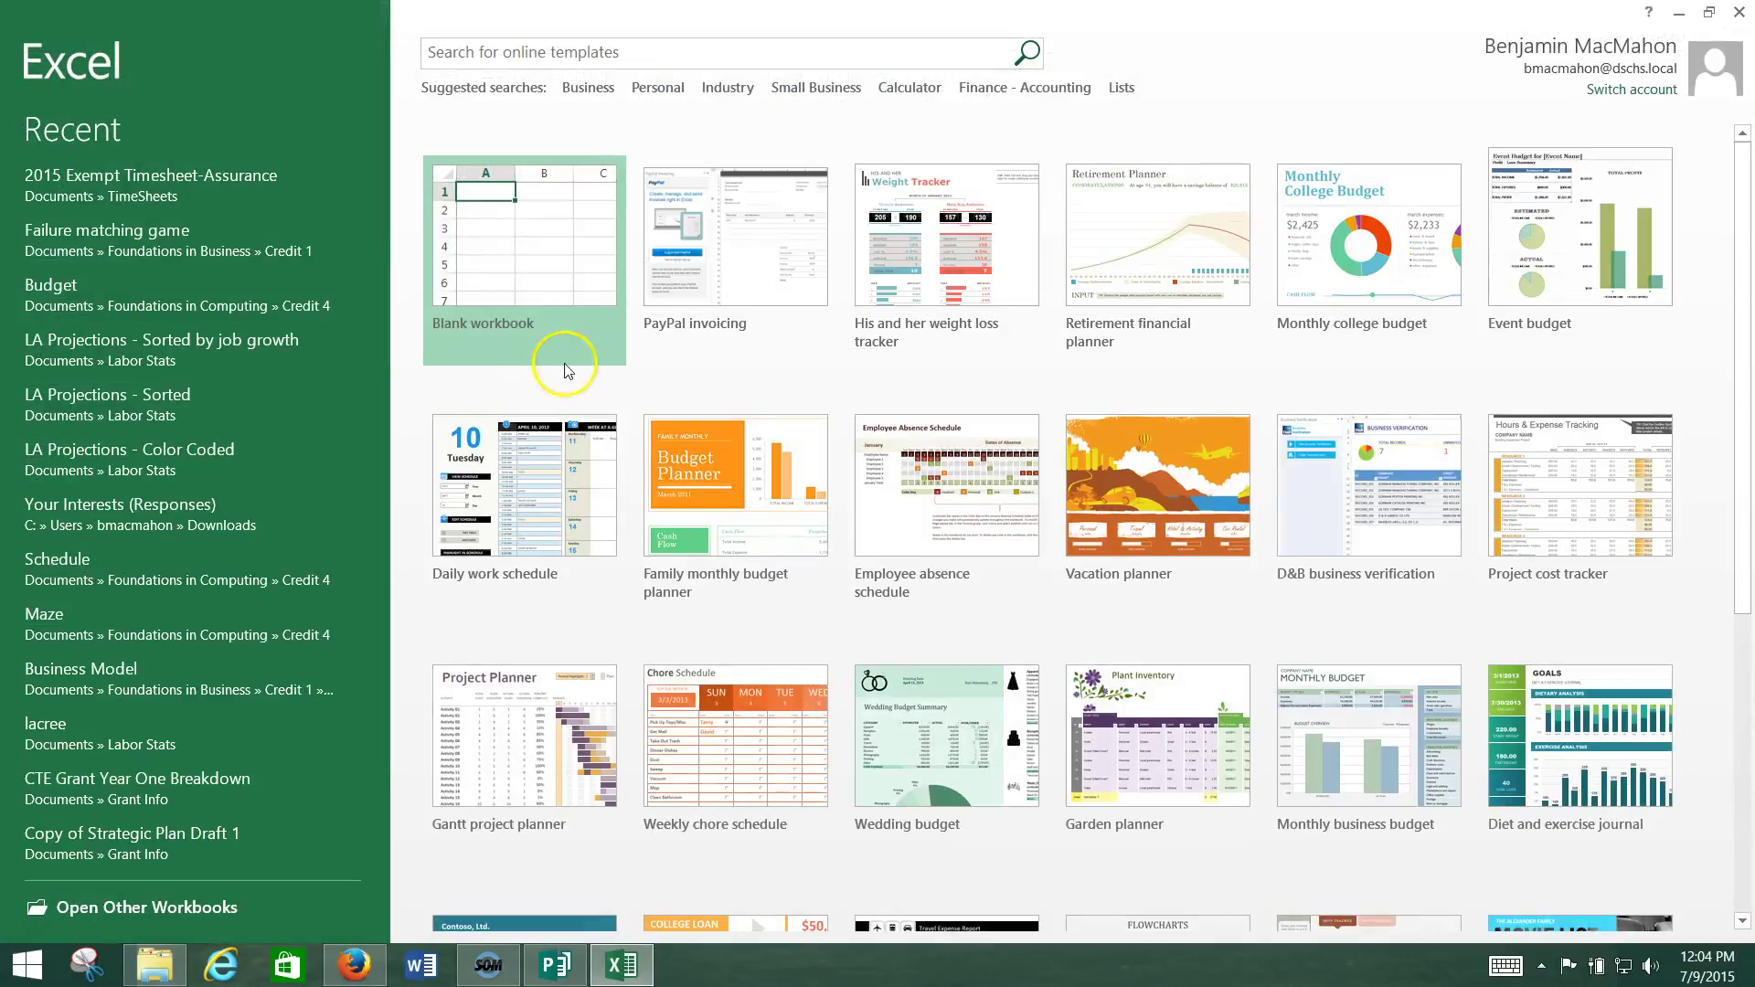
- Create a blank workbook and bring up Save As browsing to the FLASH GORDO (D:) drive
{"action": "left_click", "coordinate": [530, 262]}
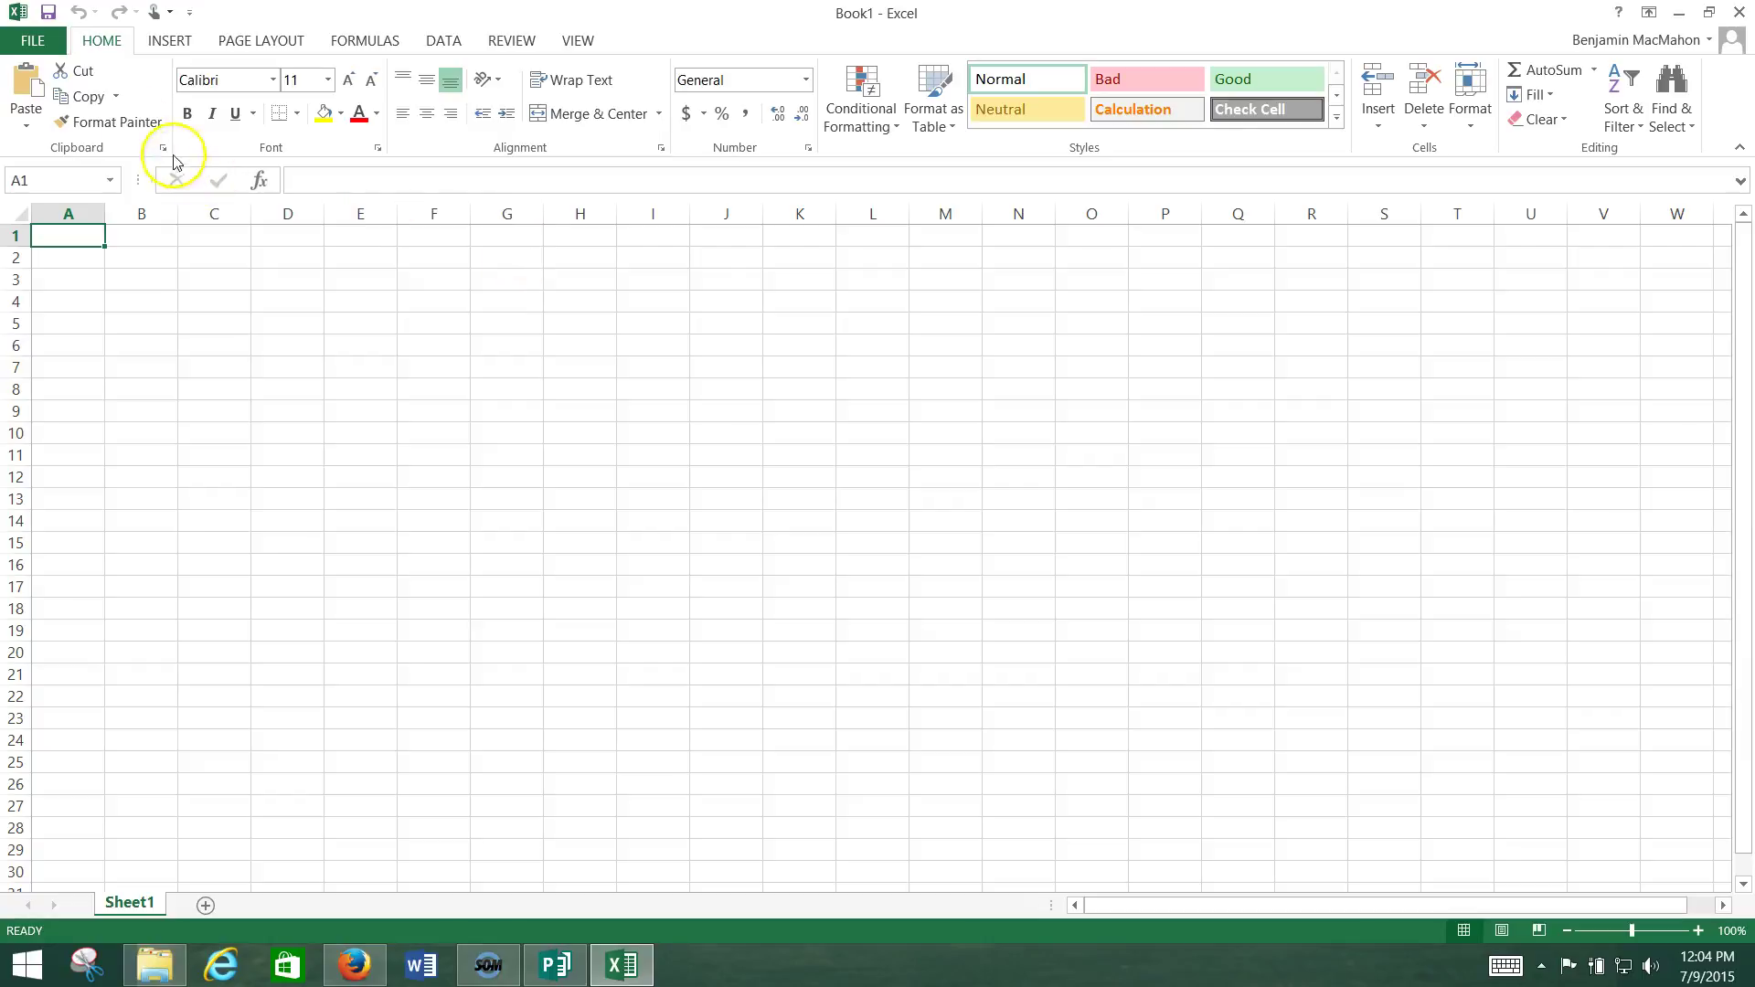
{"action": "left_click", "coordinate": [32, 41]}
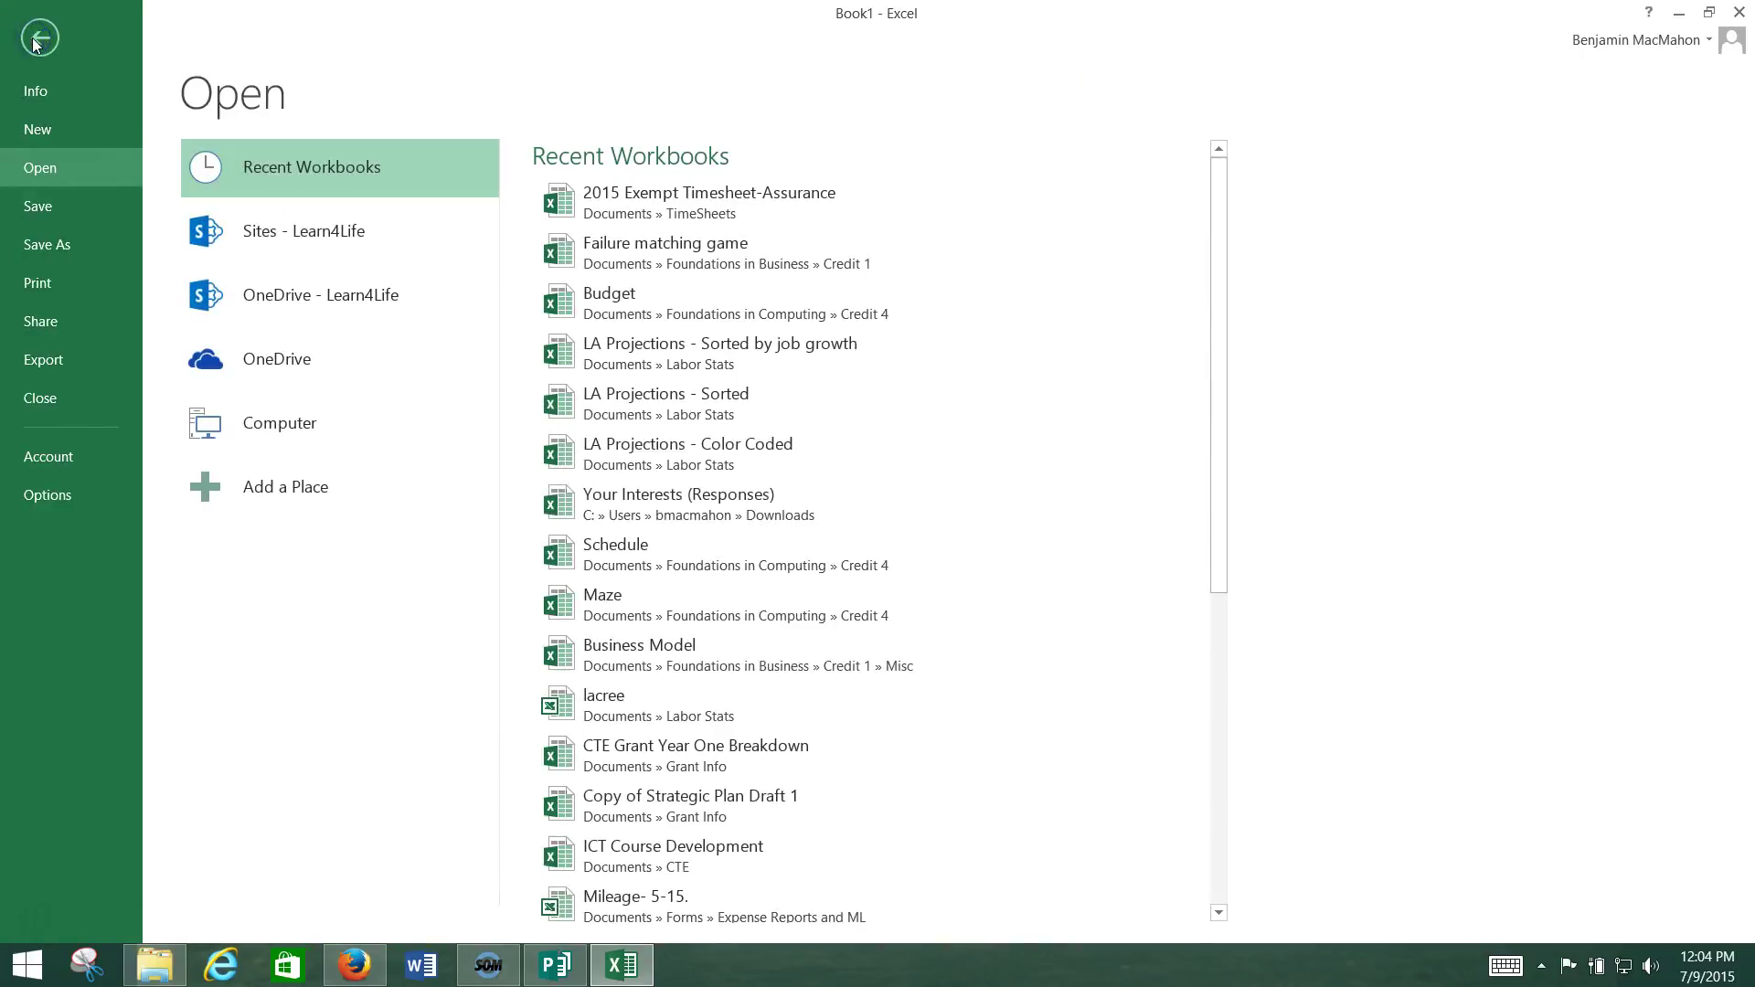
{"action": "left_click", "coordinate": [47, 206]}
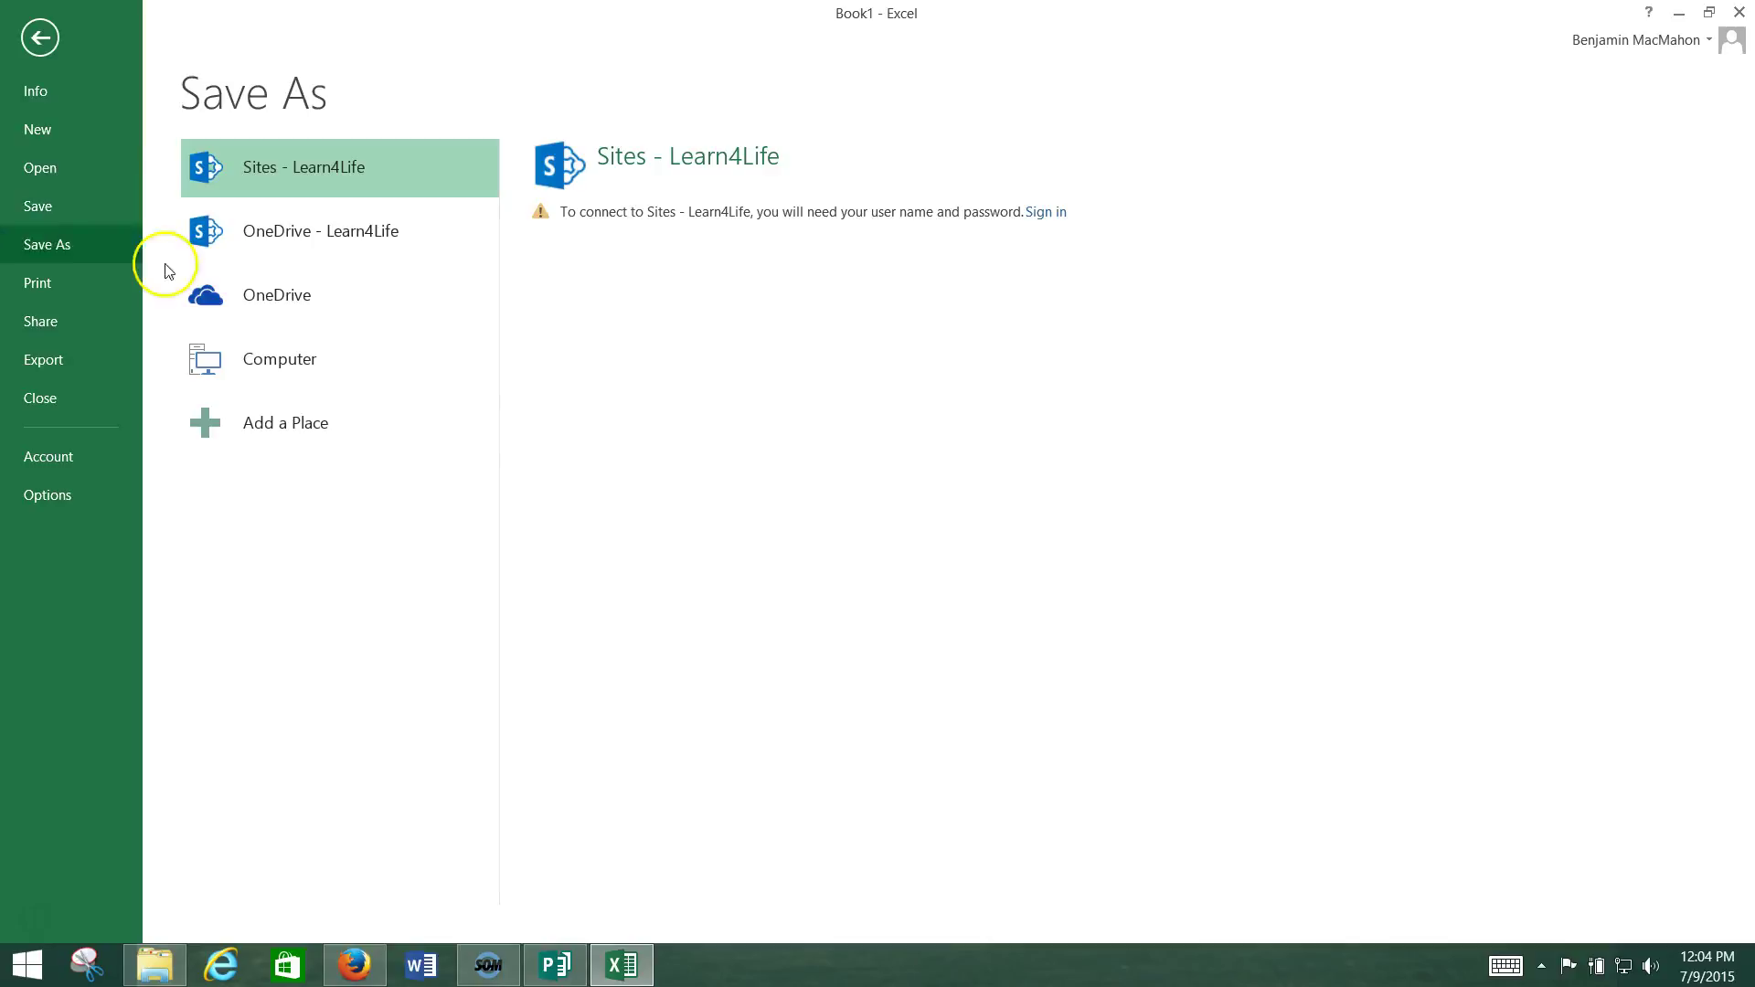
{"action": "left_click", "coordinate": [294, 360]}
{"action": "left_click", "coordinate": [576, 611]}
{"action": "left_click", "coordinate": [82, 344]}
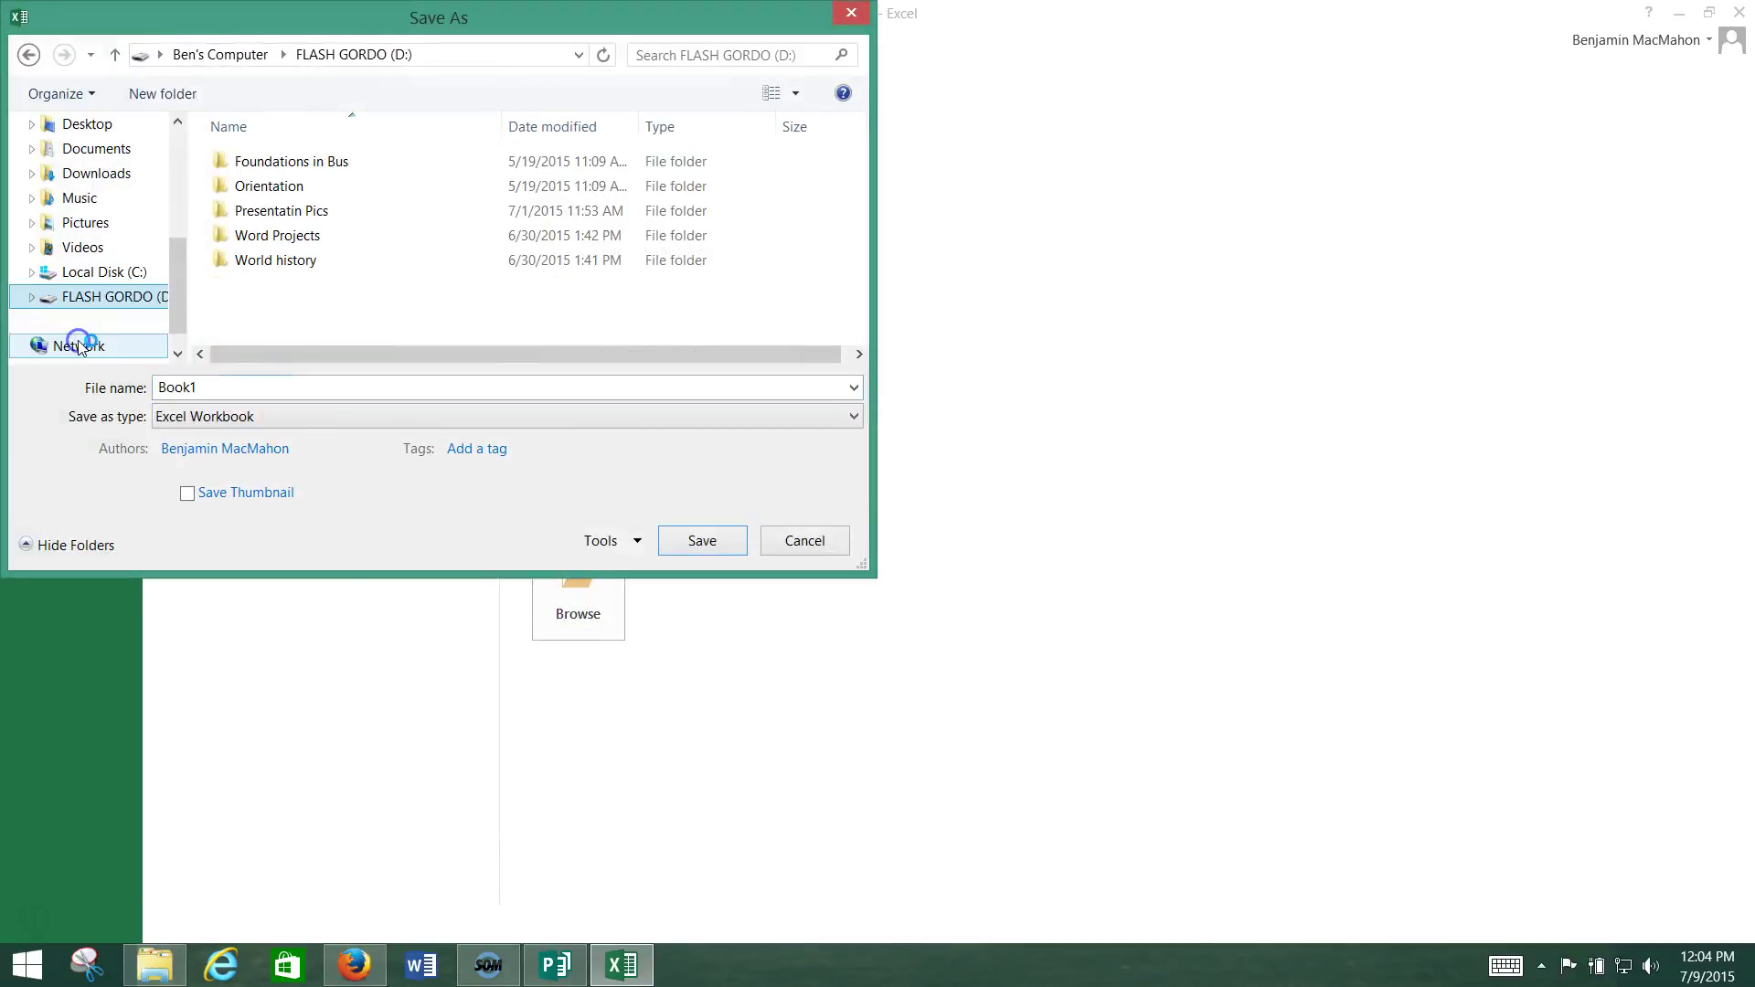
- Create an Excel Projects folder on the flash drive and enter it as the save location
{"action": "right_click", "coordinate": [294, 299]}
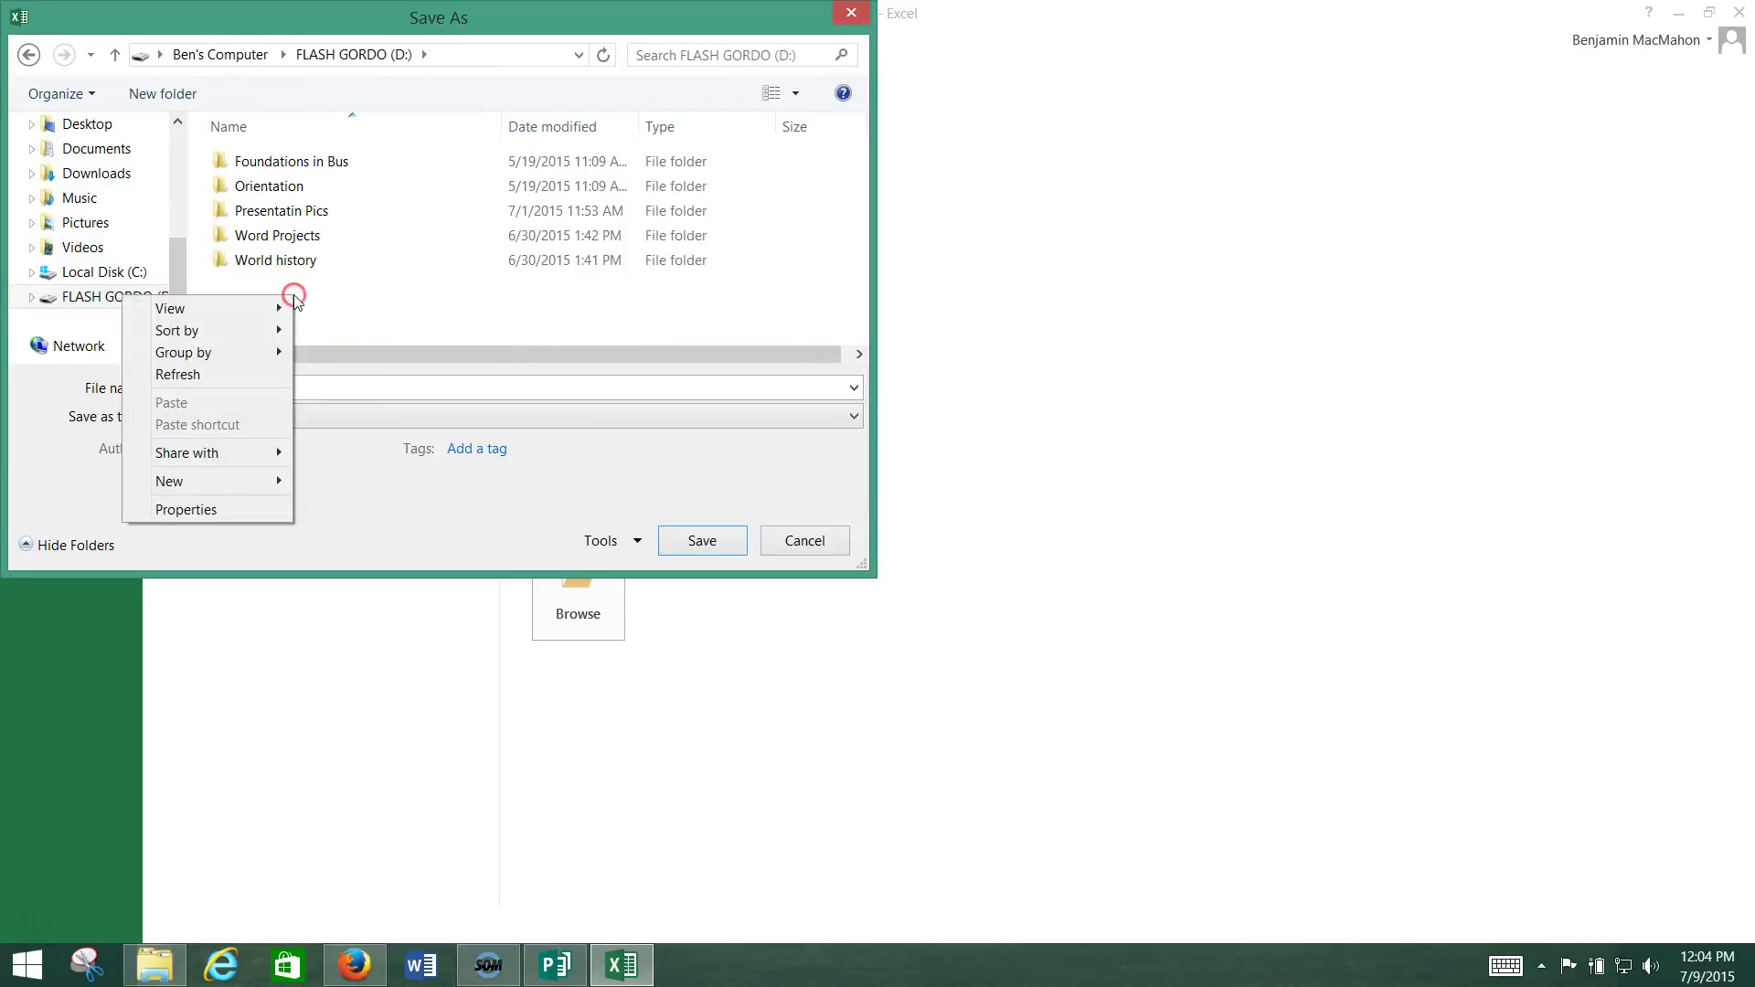
{"action": "mouse_move", "coordinate": [207, 482]}
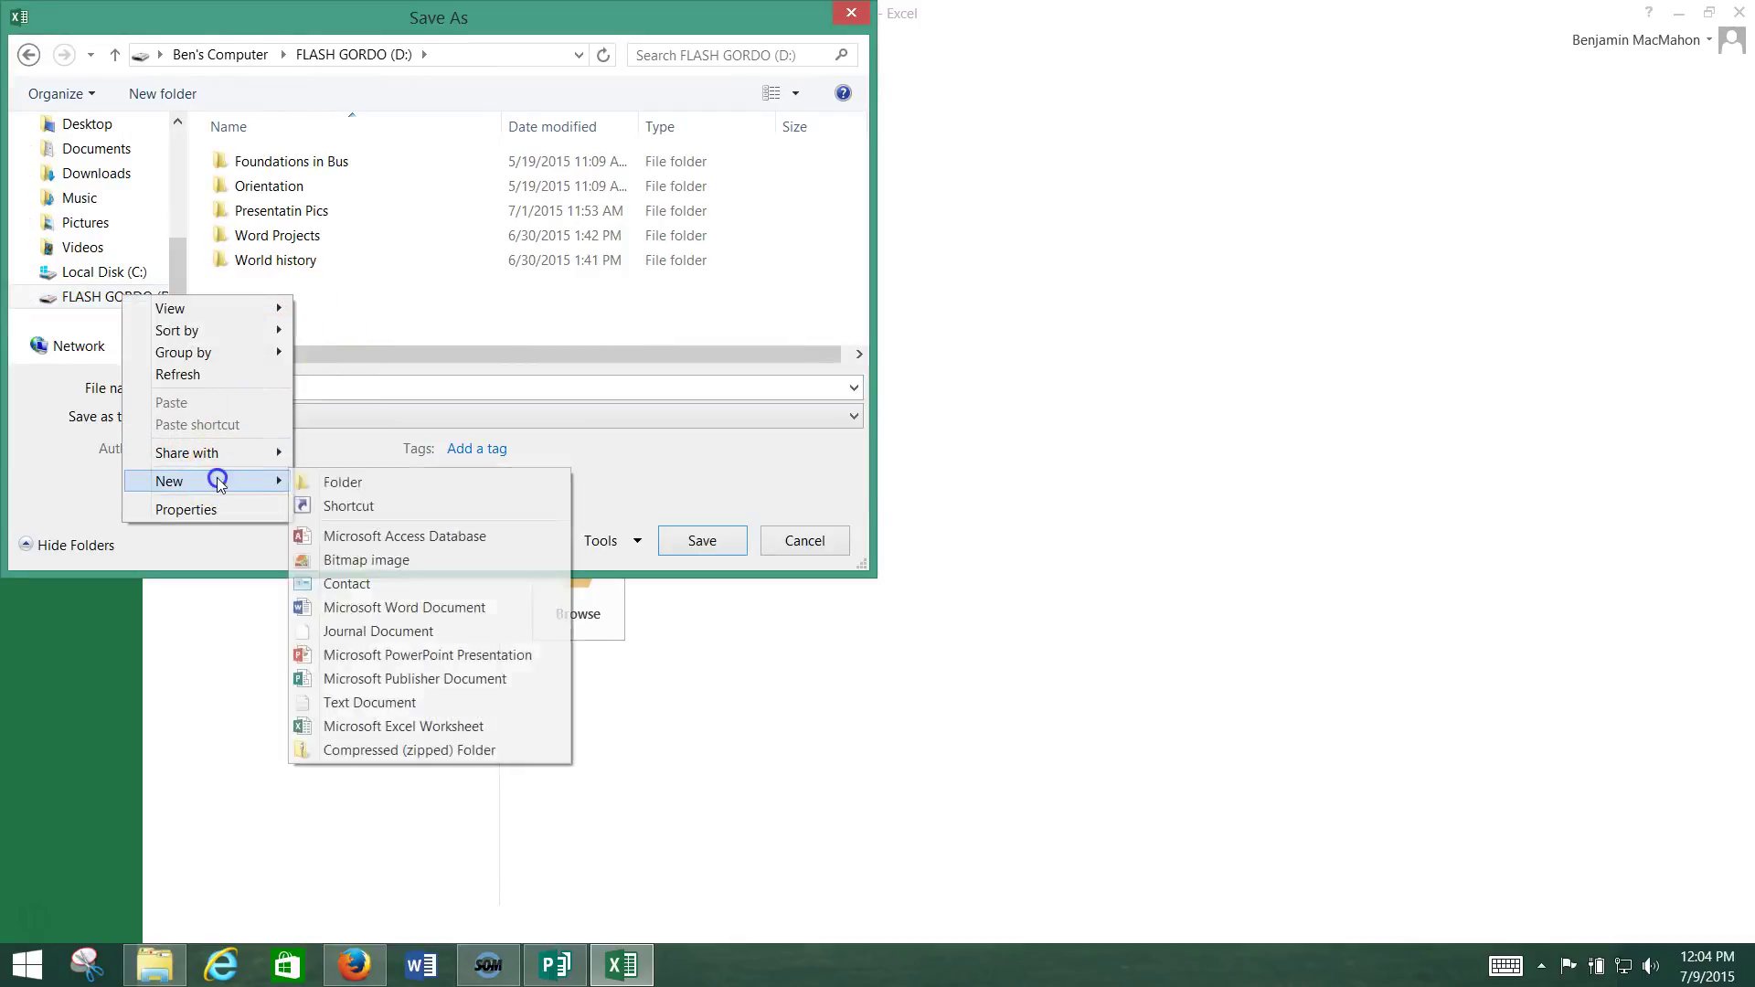
{"action": "left_click", "coordinate": [343, 482]}
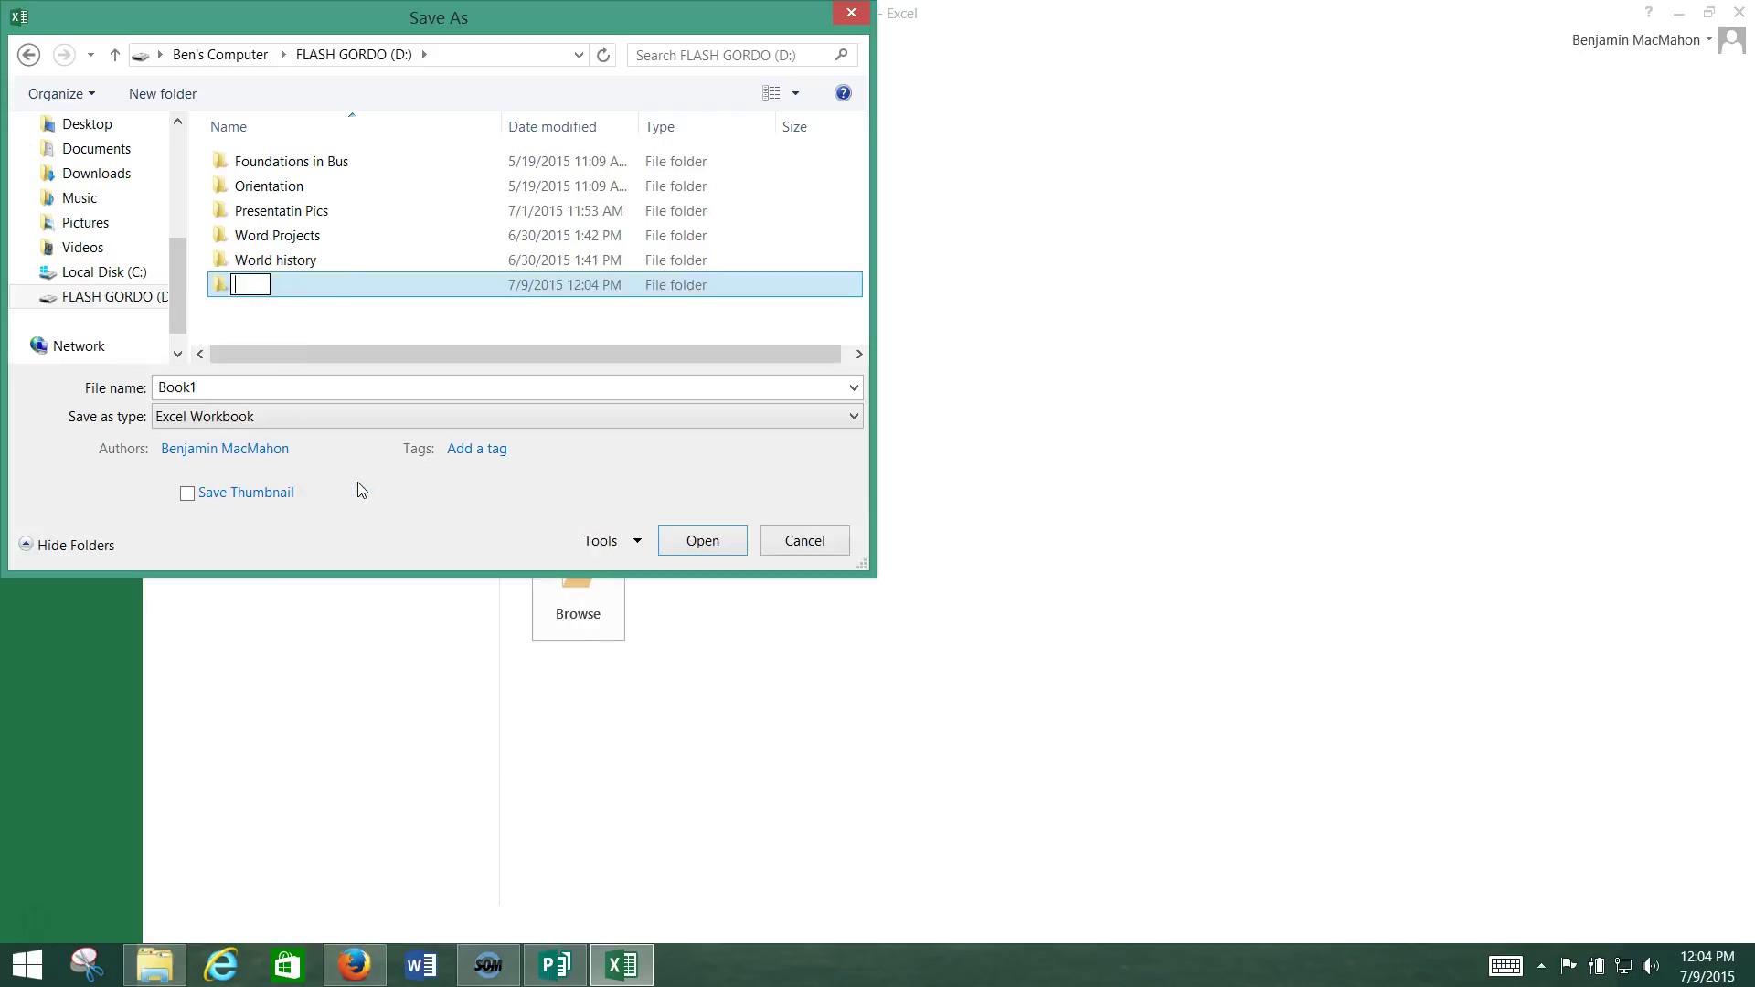
{"action": "type", "text": "Excel Projects"}
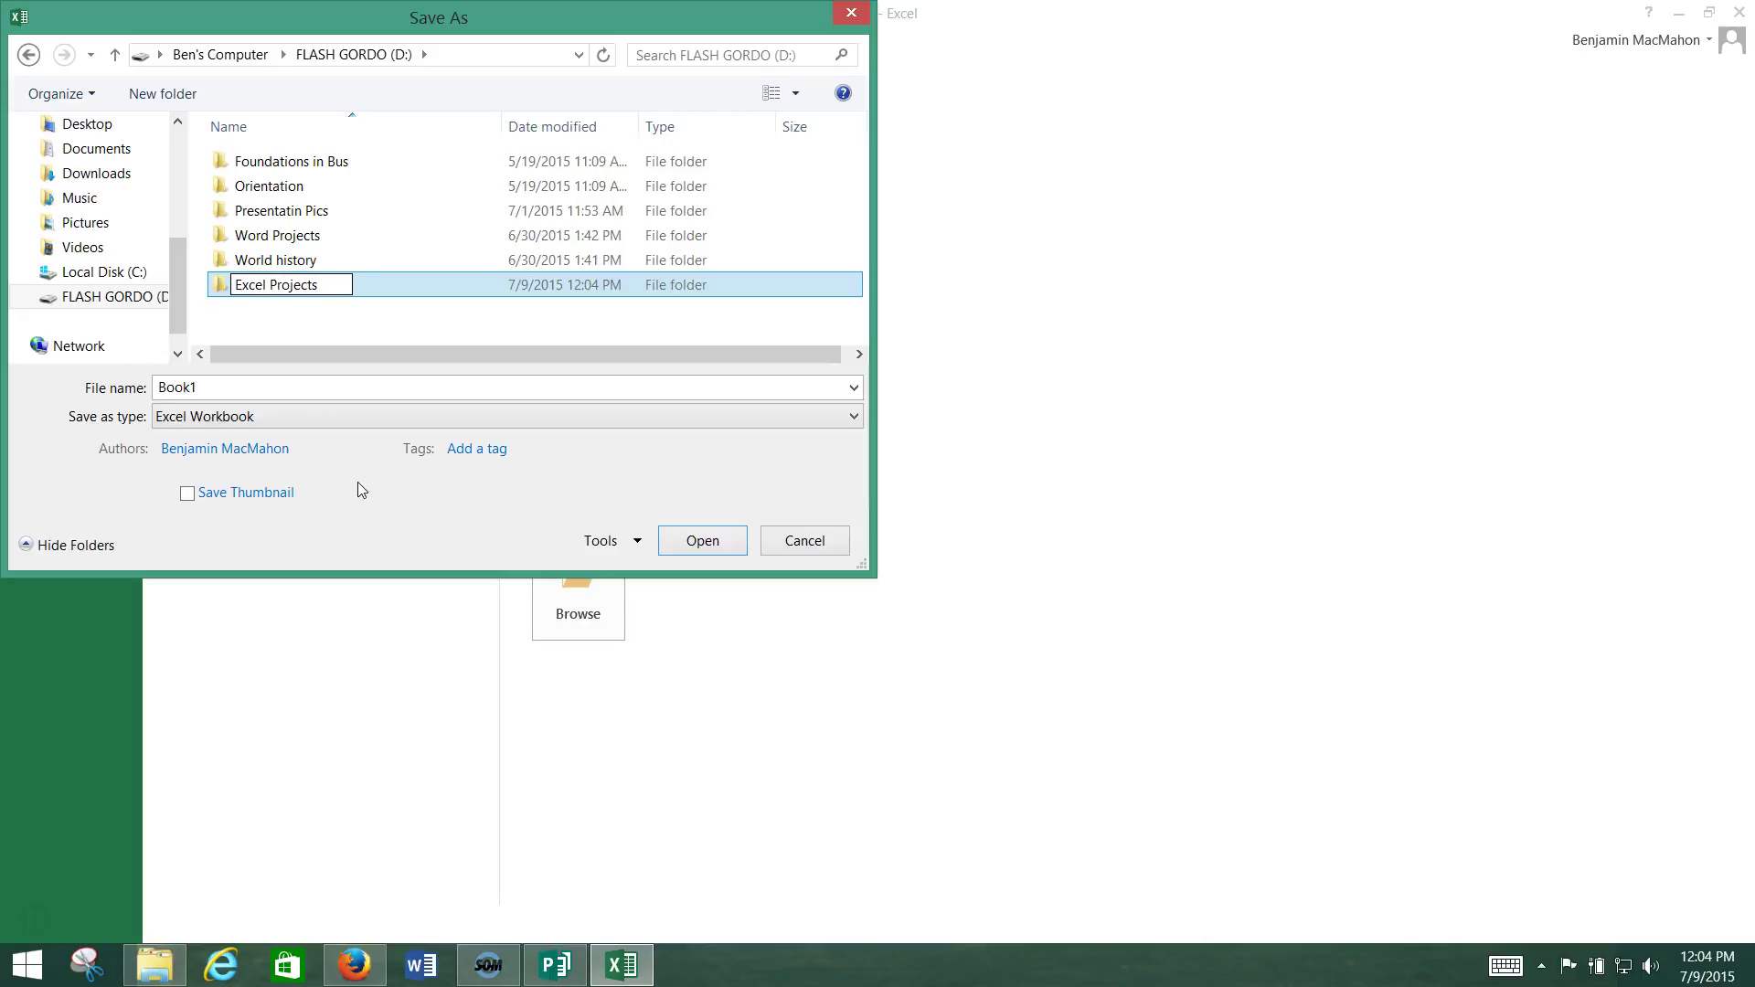
{"action": "left_click", "coordinate": [703, 540]}
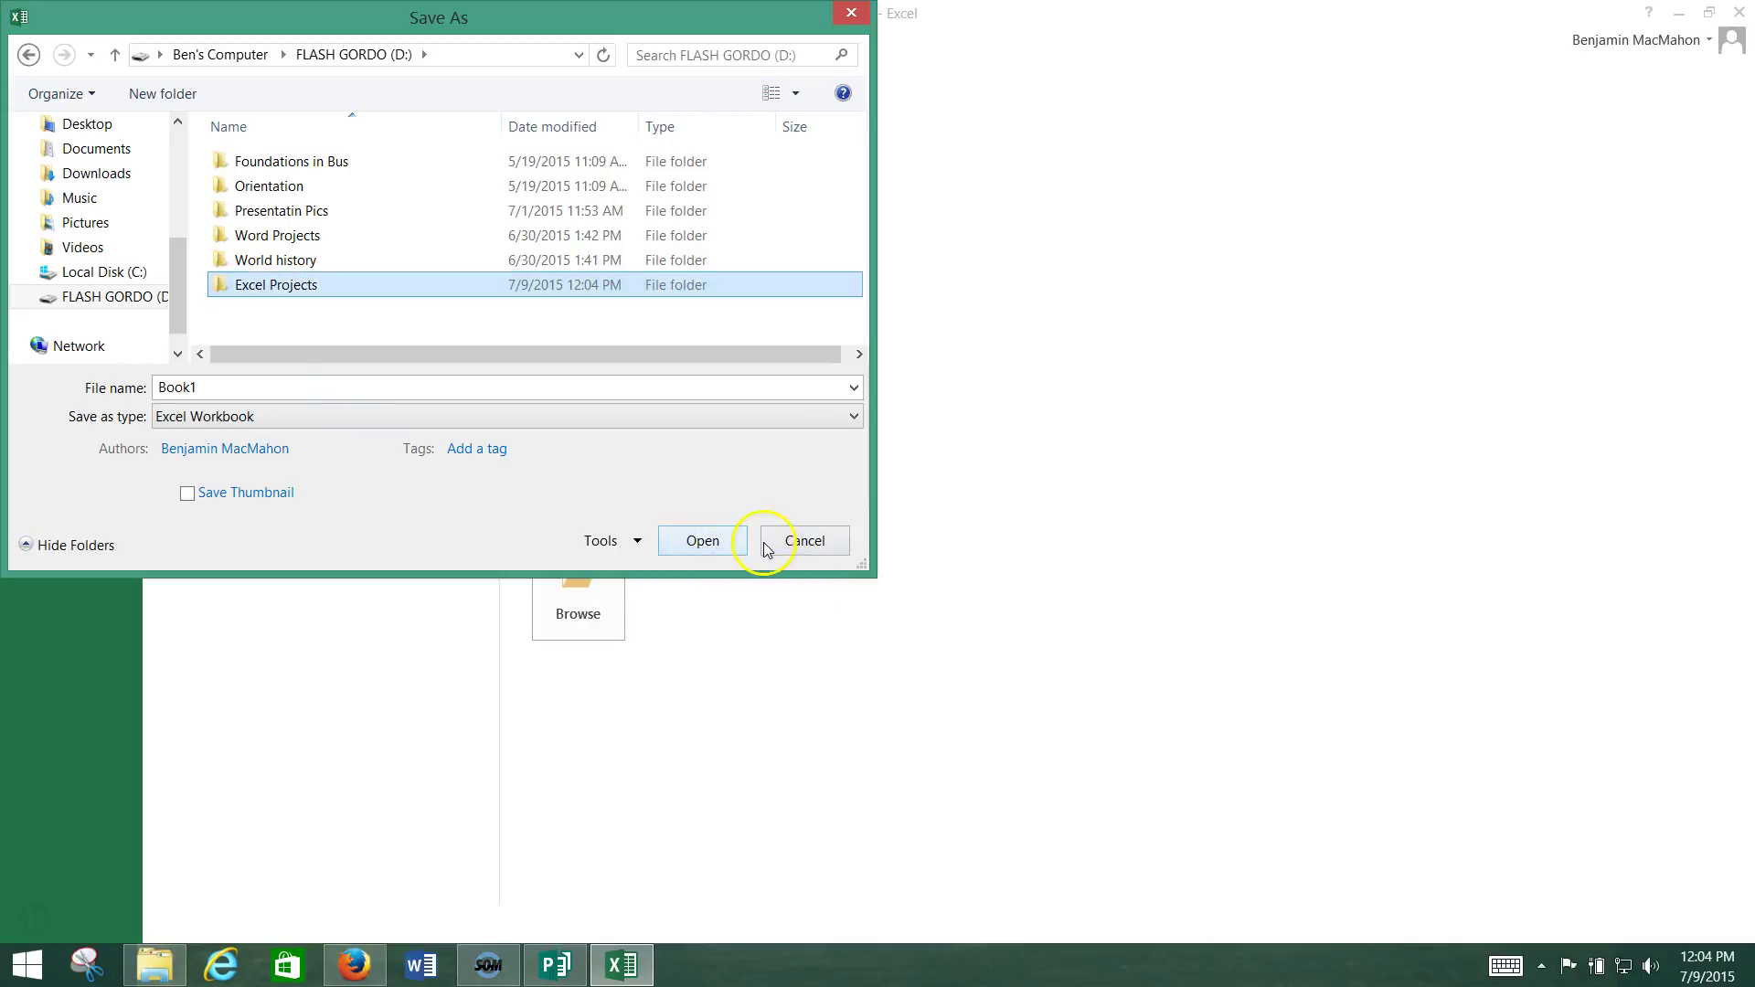
{"action": "left_click", "coordinate": [727, 543]}
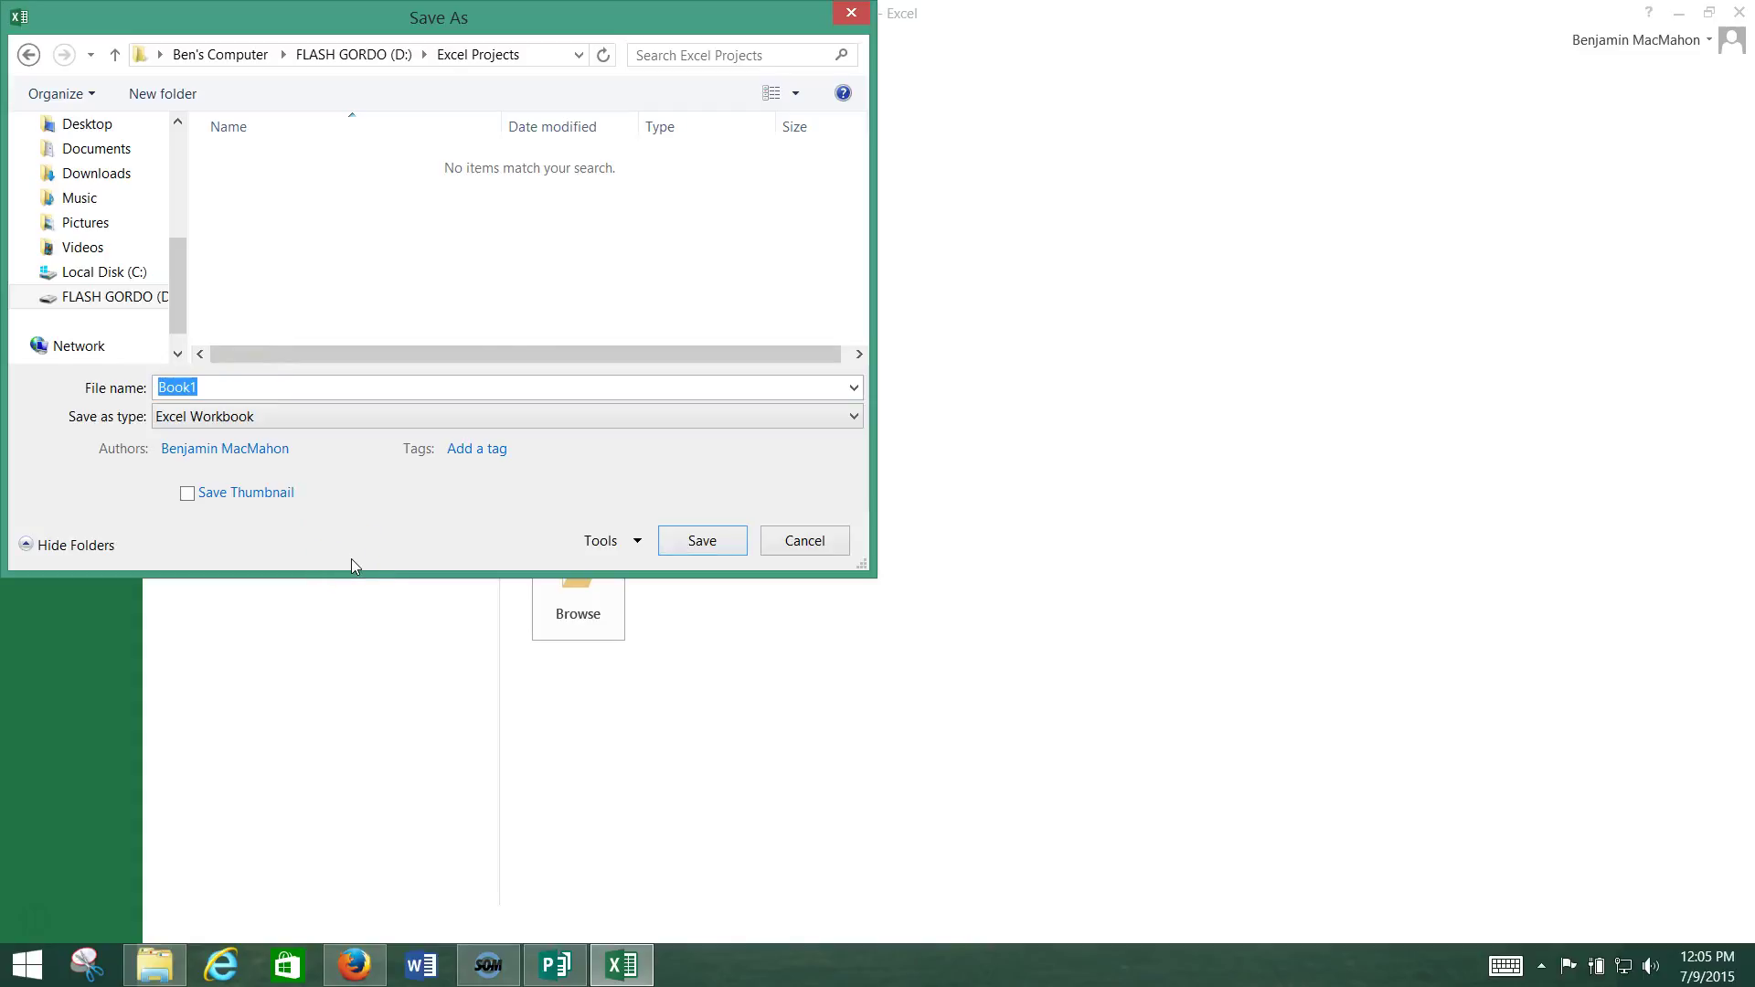
- Save the workbook as 'BenMacMahon Practice' in the Excel Projects folder
{"action": "left_click", "coordinate": [225, 388]}
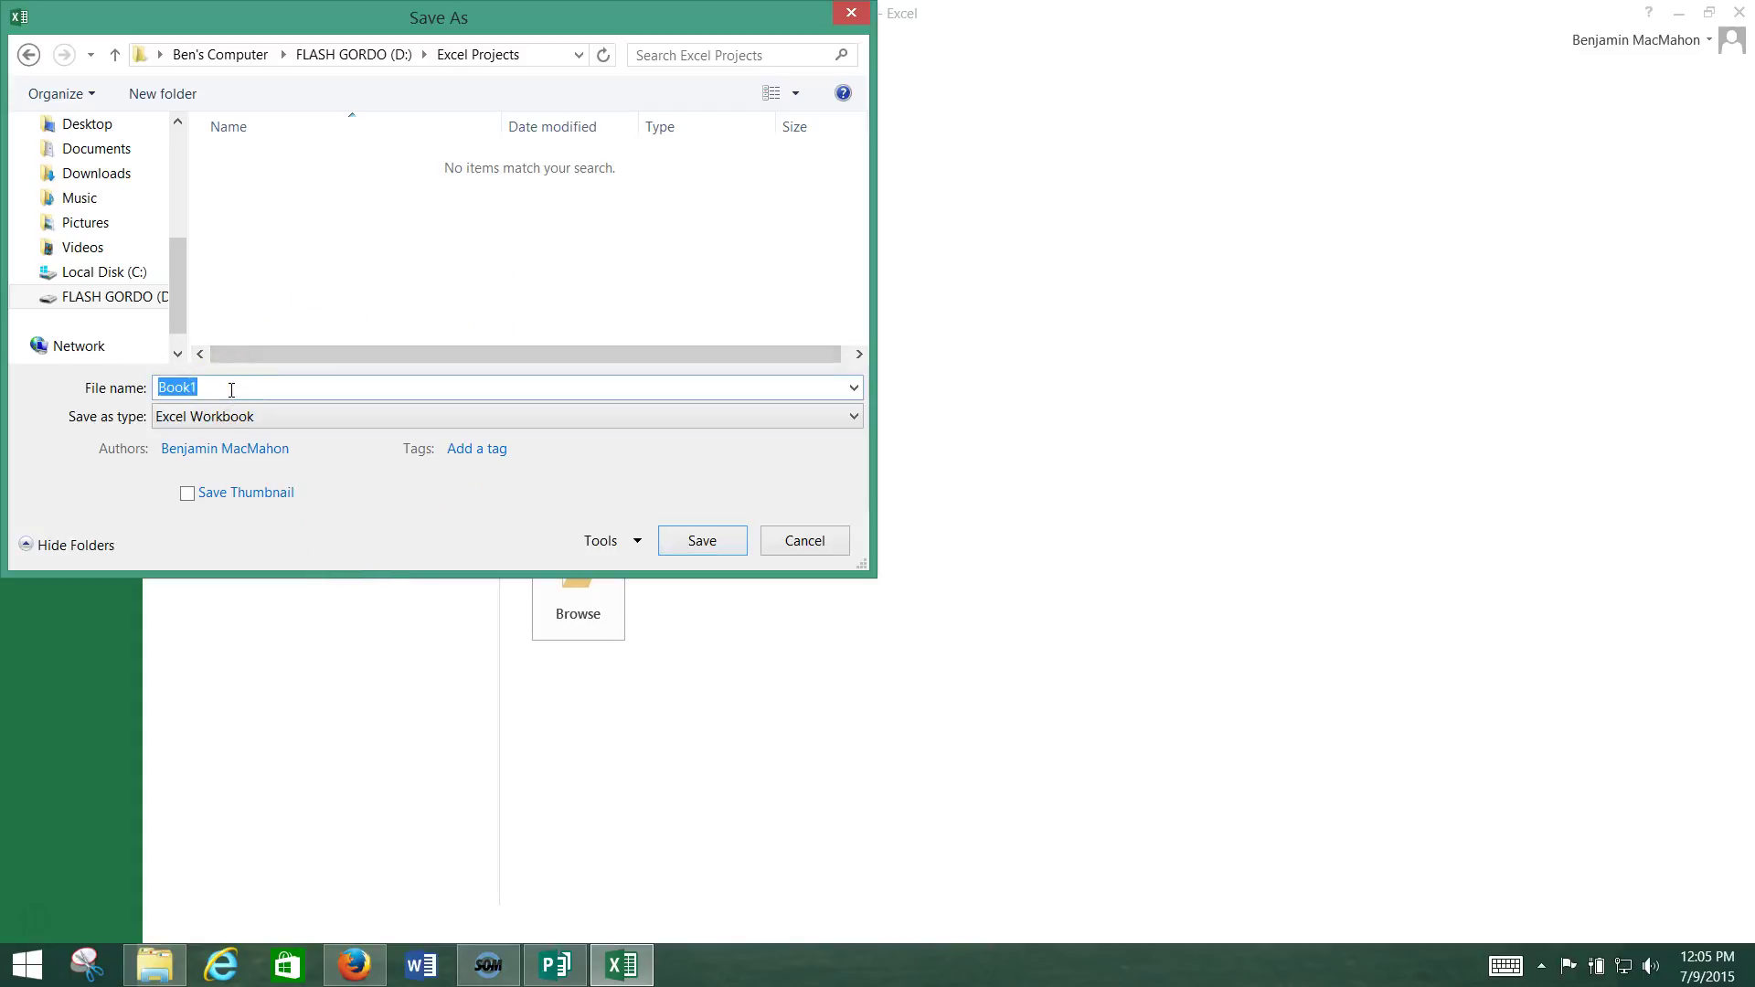
{"action": "key", "text": "BackSpace"}
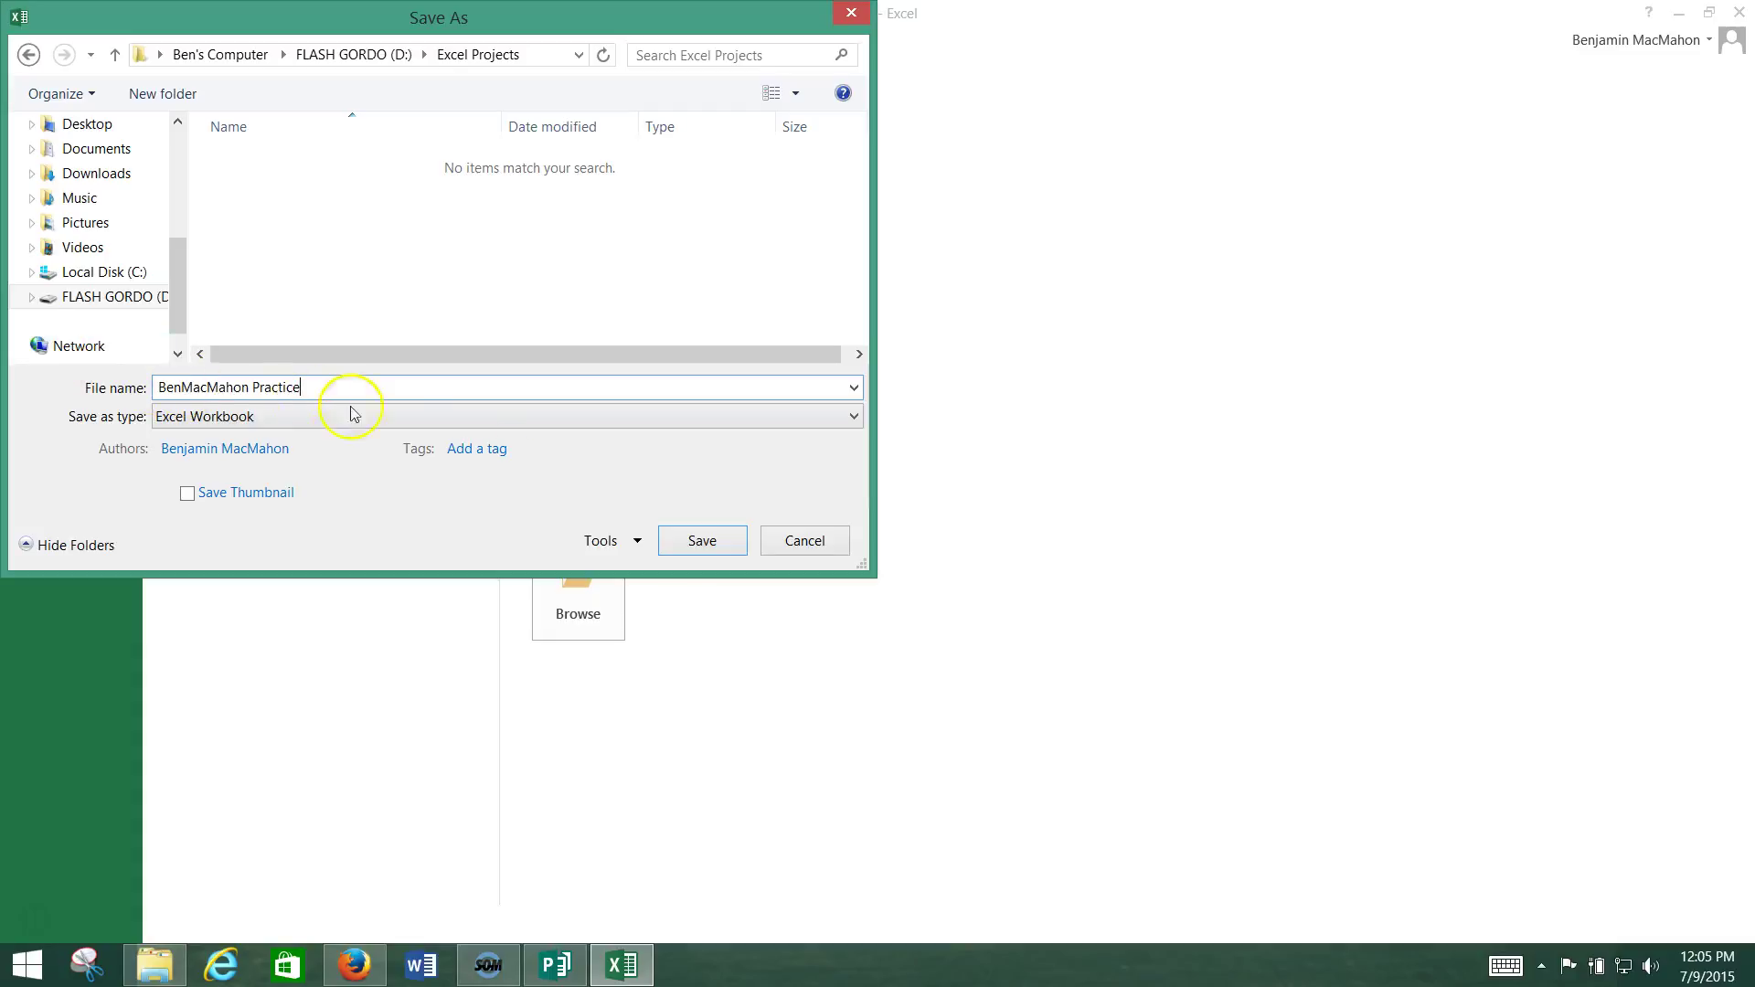
{"action": "left_click", "coordinate": [697, 540]}
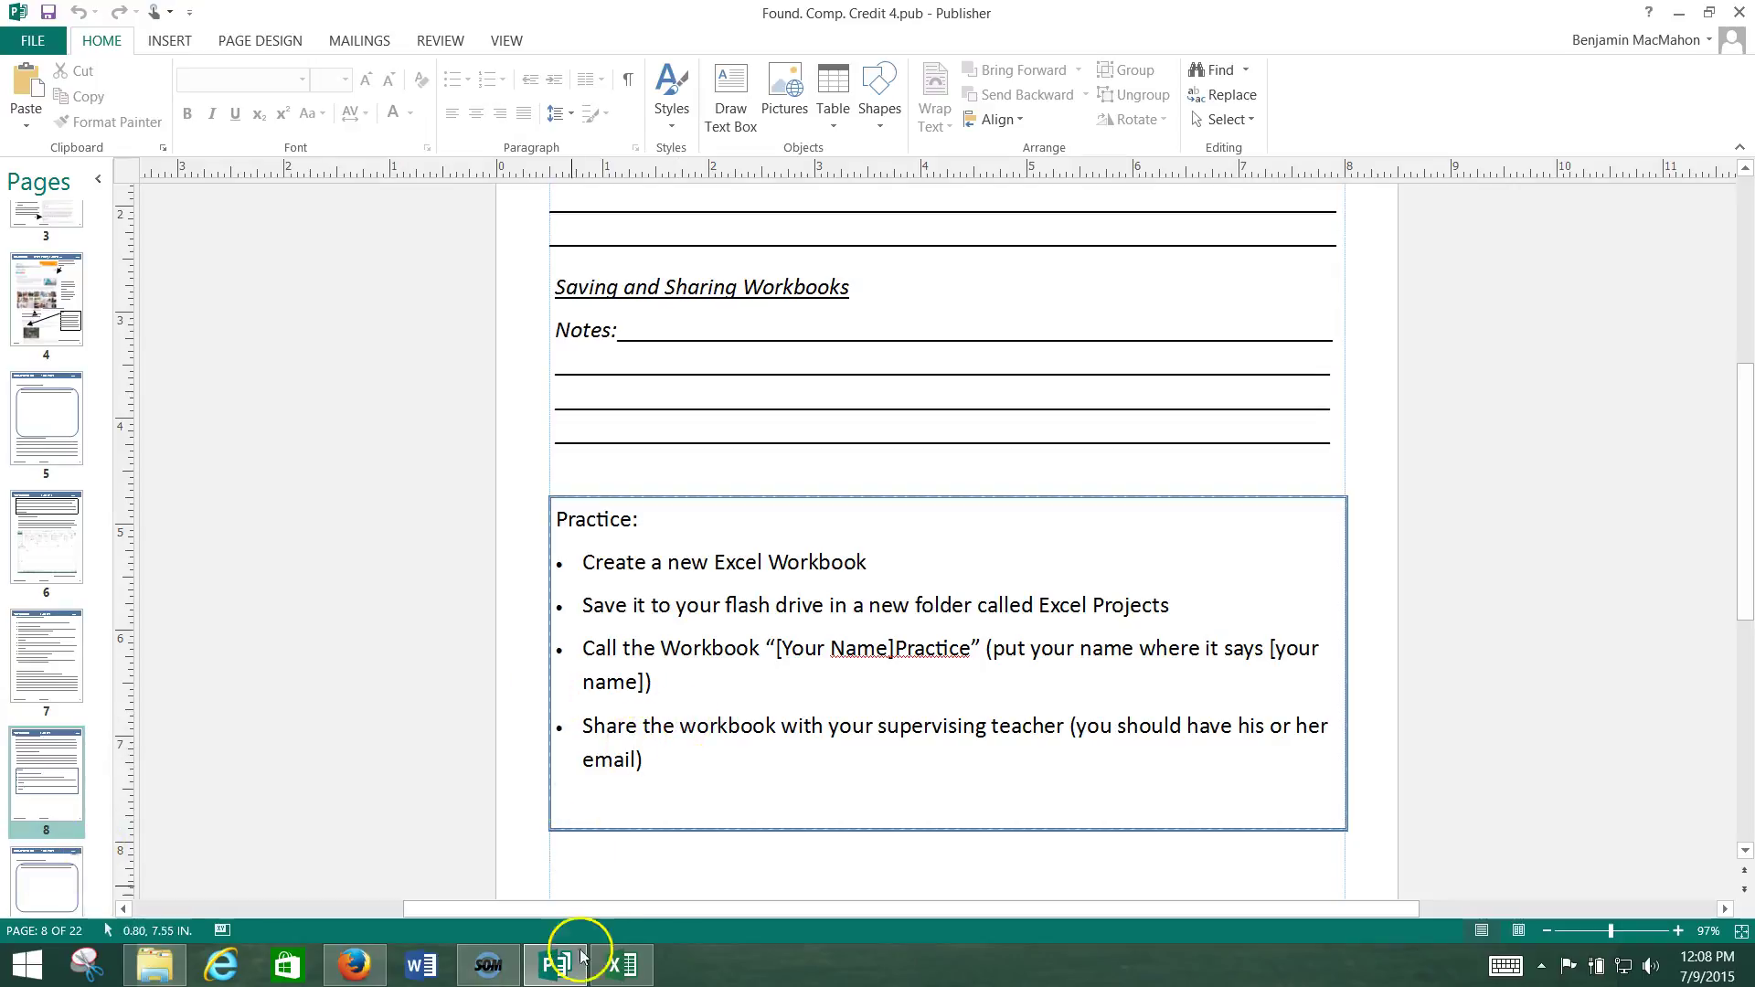
- Share the workbook by email as an attachment from Excel's File > Share view
{"action": "left_click", "coordinate": [614, 968]}
{"action": "left_click", "coordinate": [54, 30]}
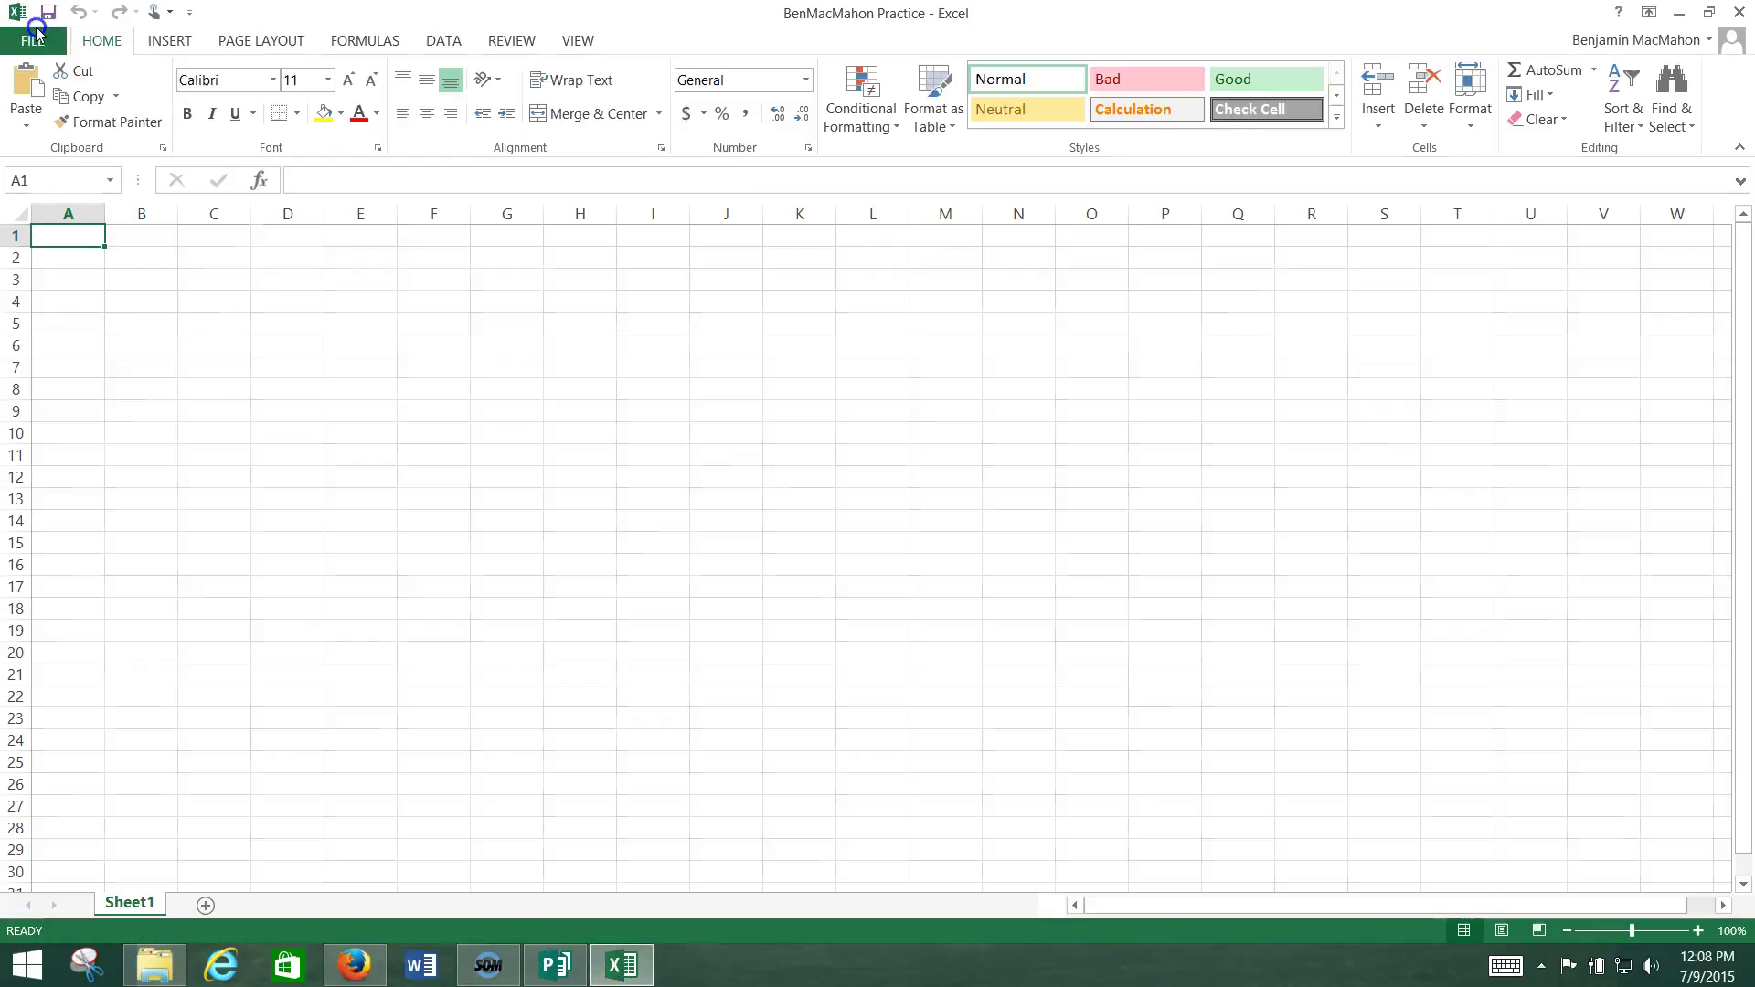
{"action": "left_click", "coordinate": [51, 39]}
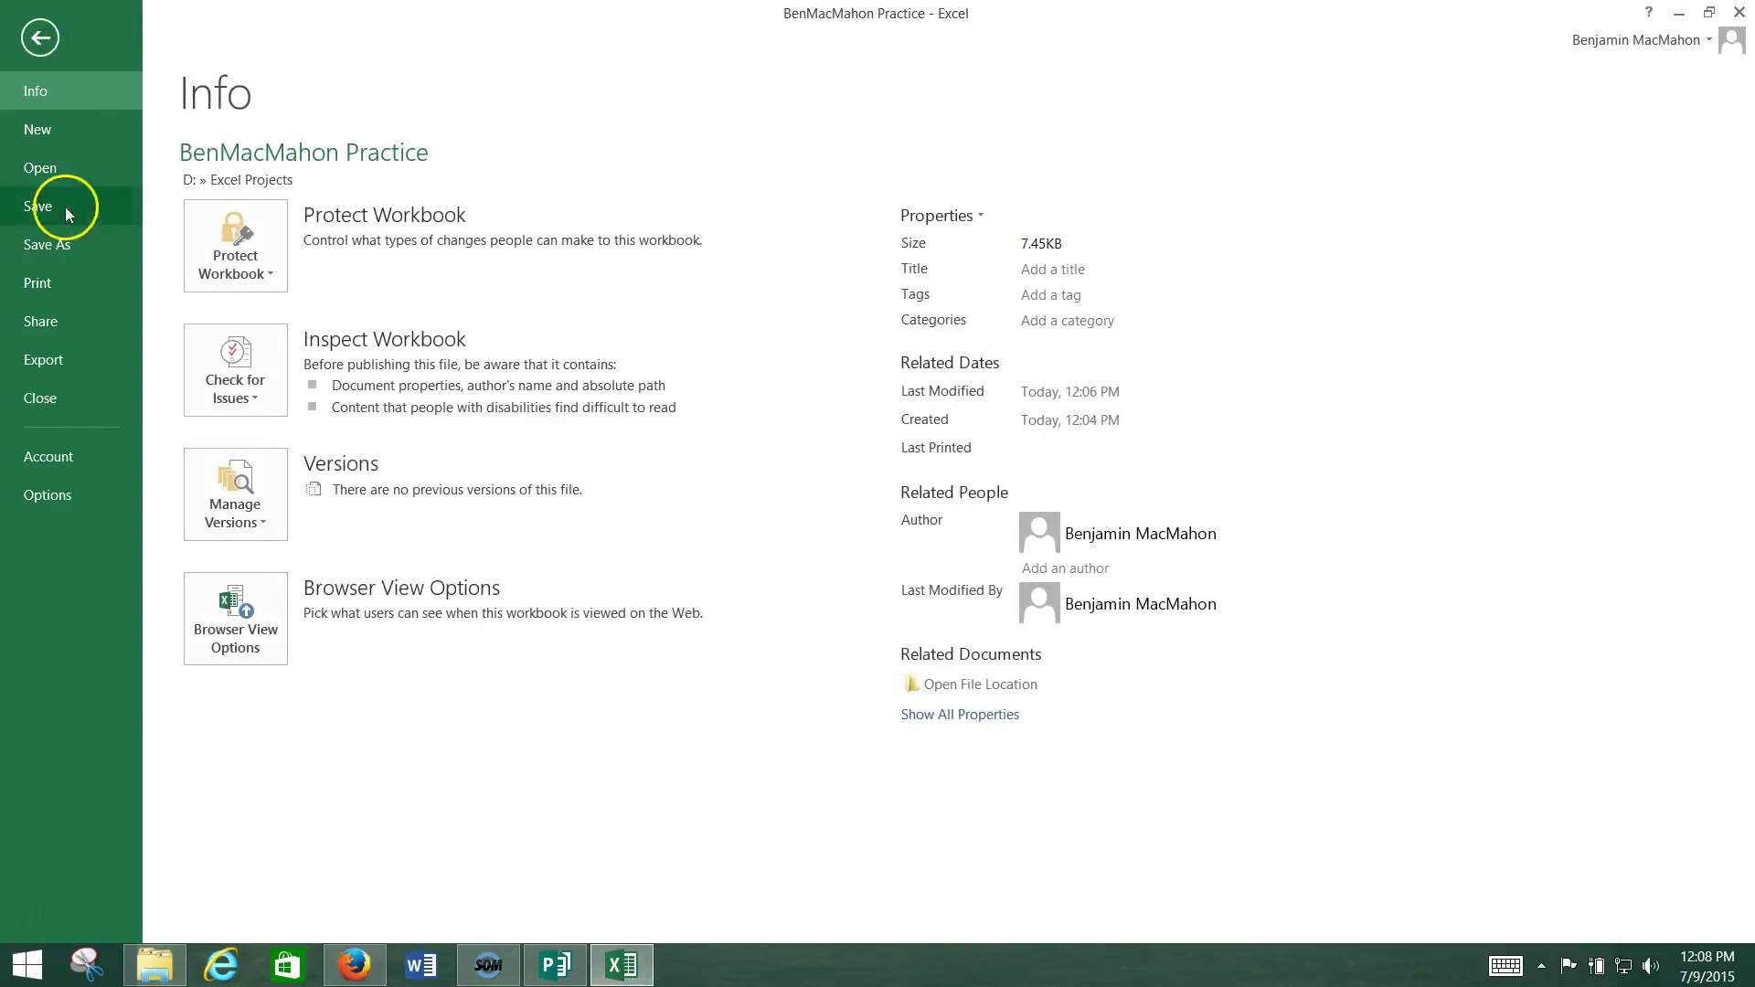
{"action": "left_click", "coordinate": [42, 320]}
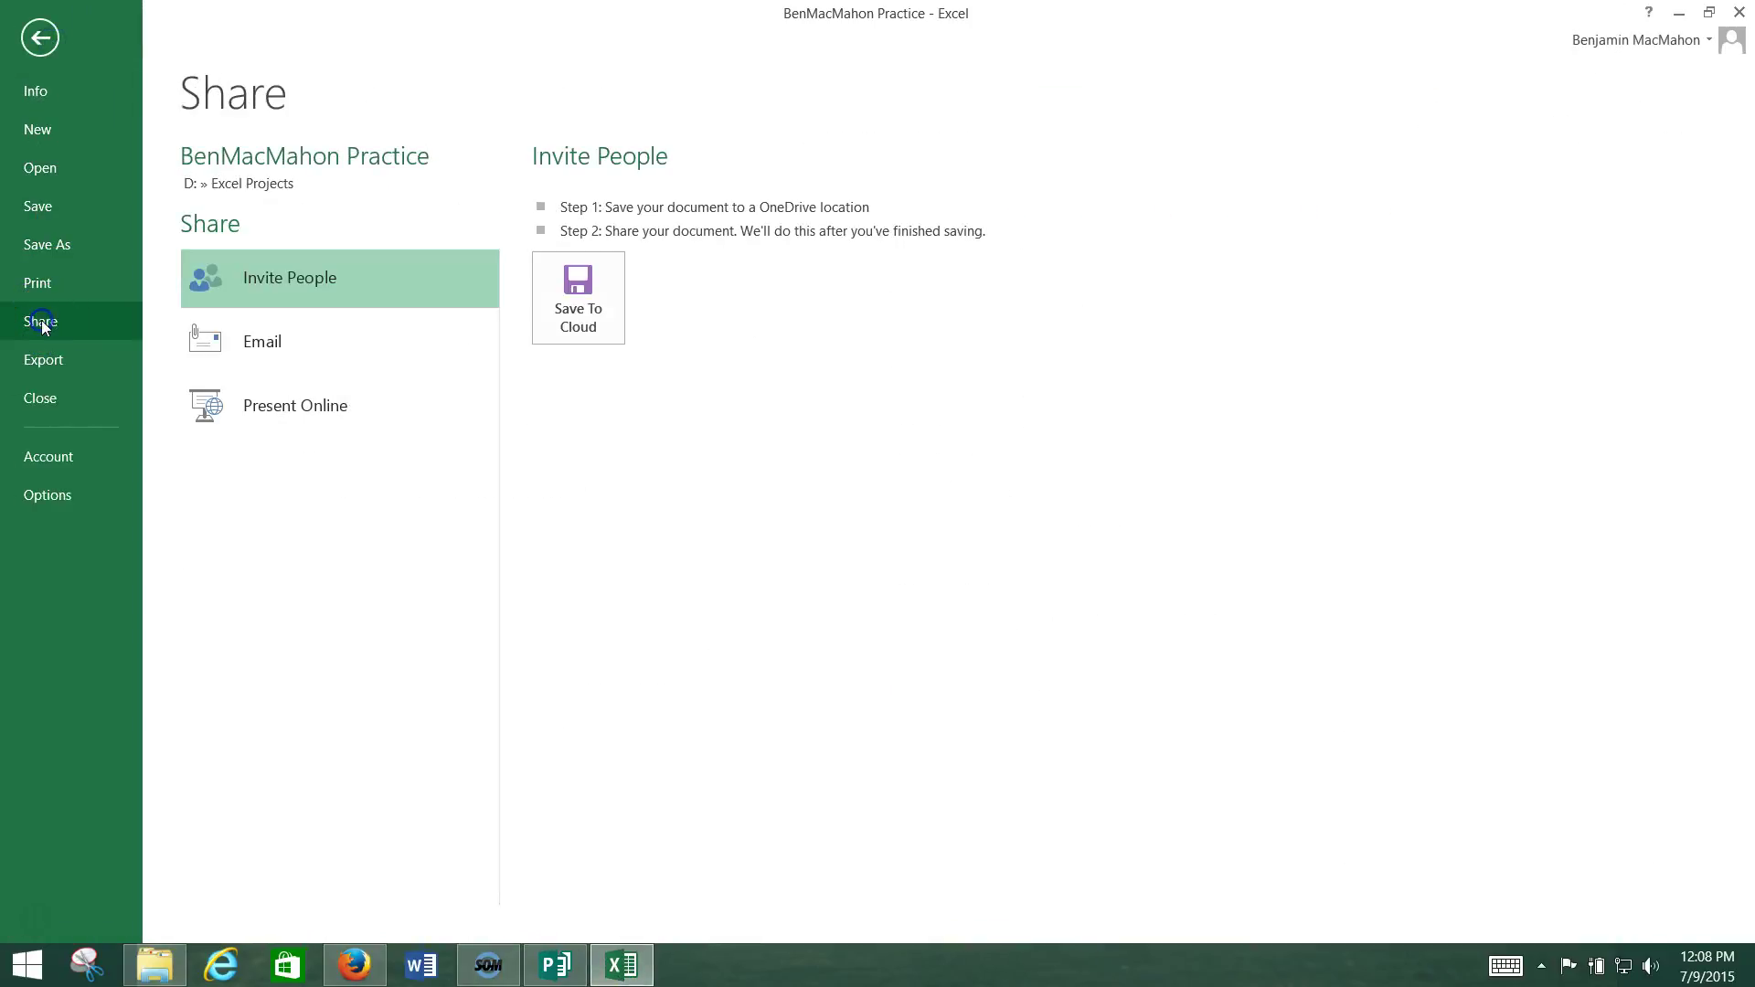
{"action": "left_click", "coordinate": [255, 341]}
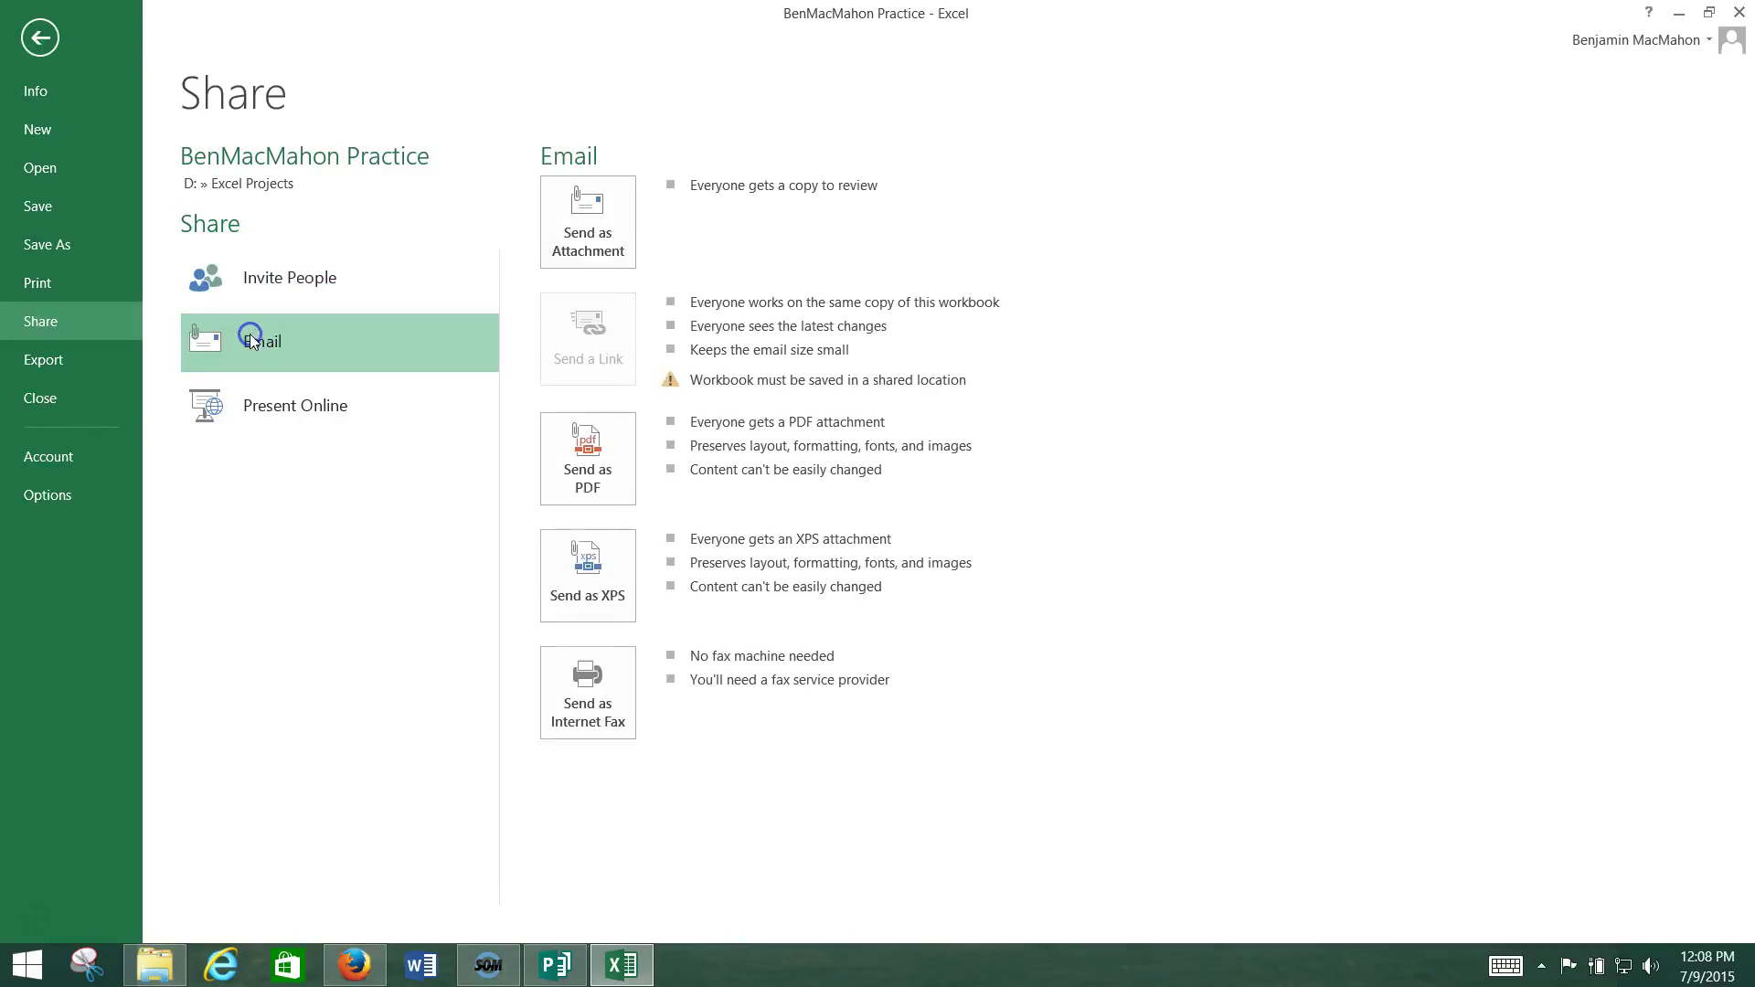
{"action": "left_click", "coordinate": [571, 256]}
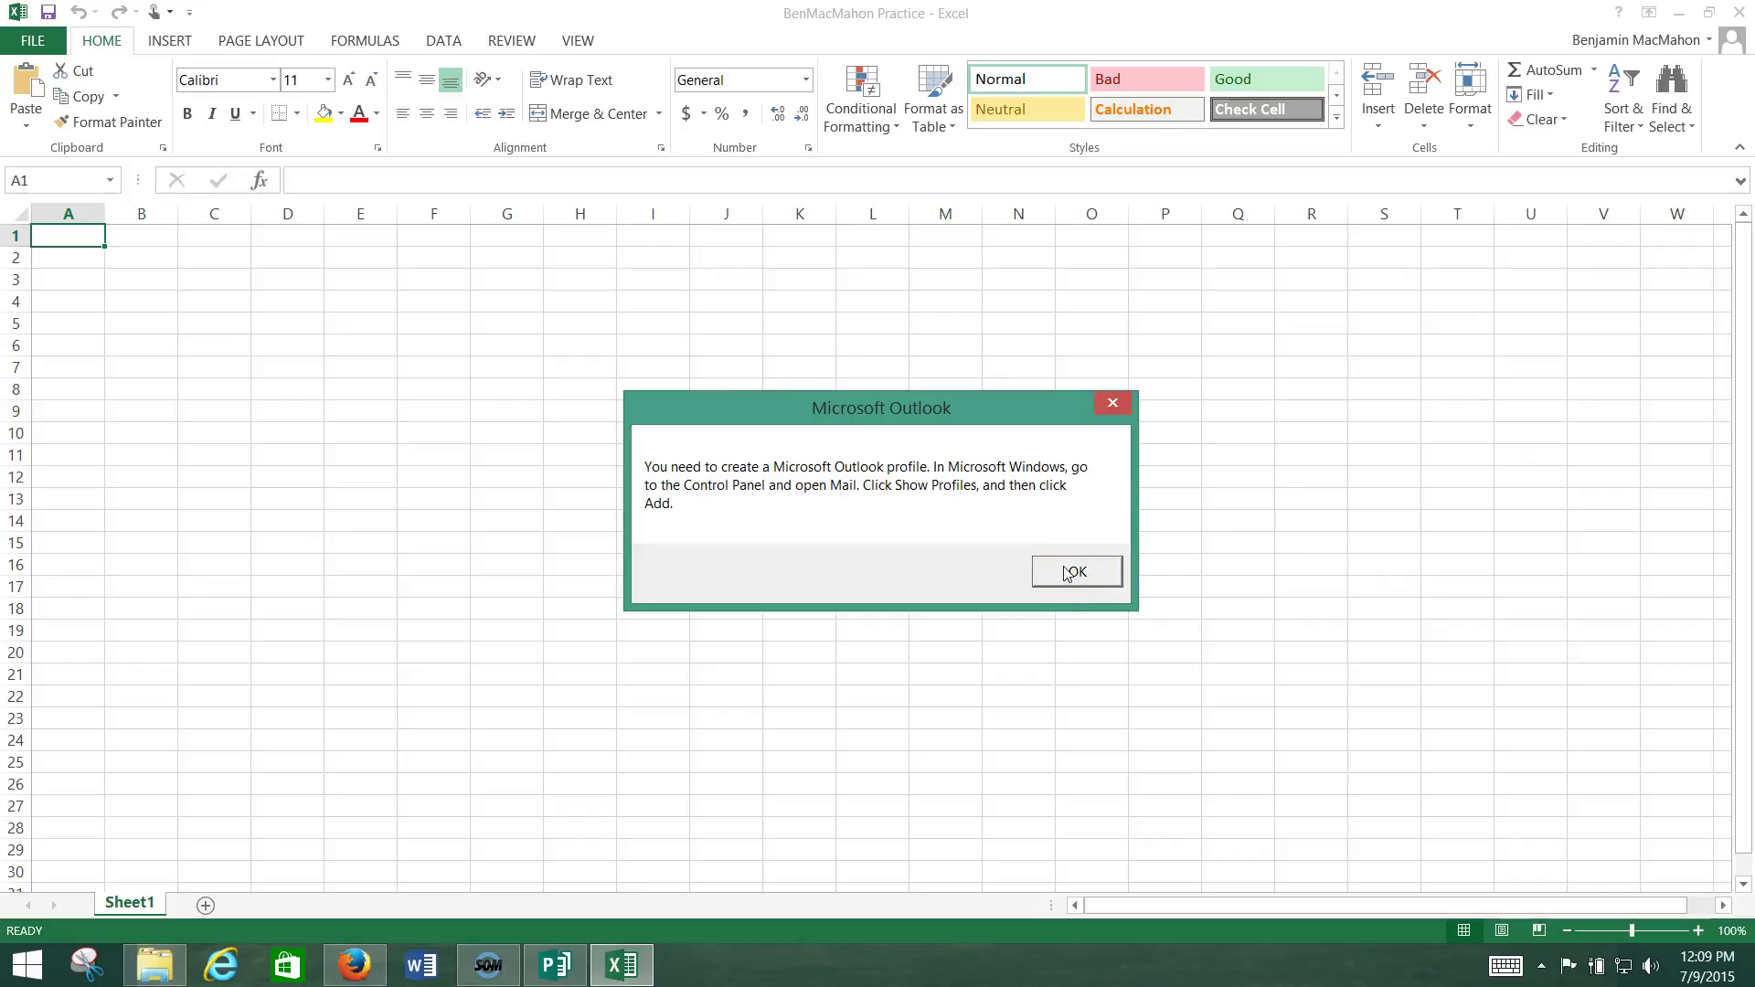
- Dismiss the Outlook profile and mail system failure error messages
{"action": "left_click", "coordinate": [1111, 403]}
{"action": "left_click", "coordinate": [1037, 433]}
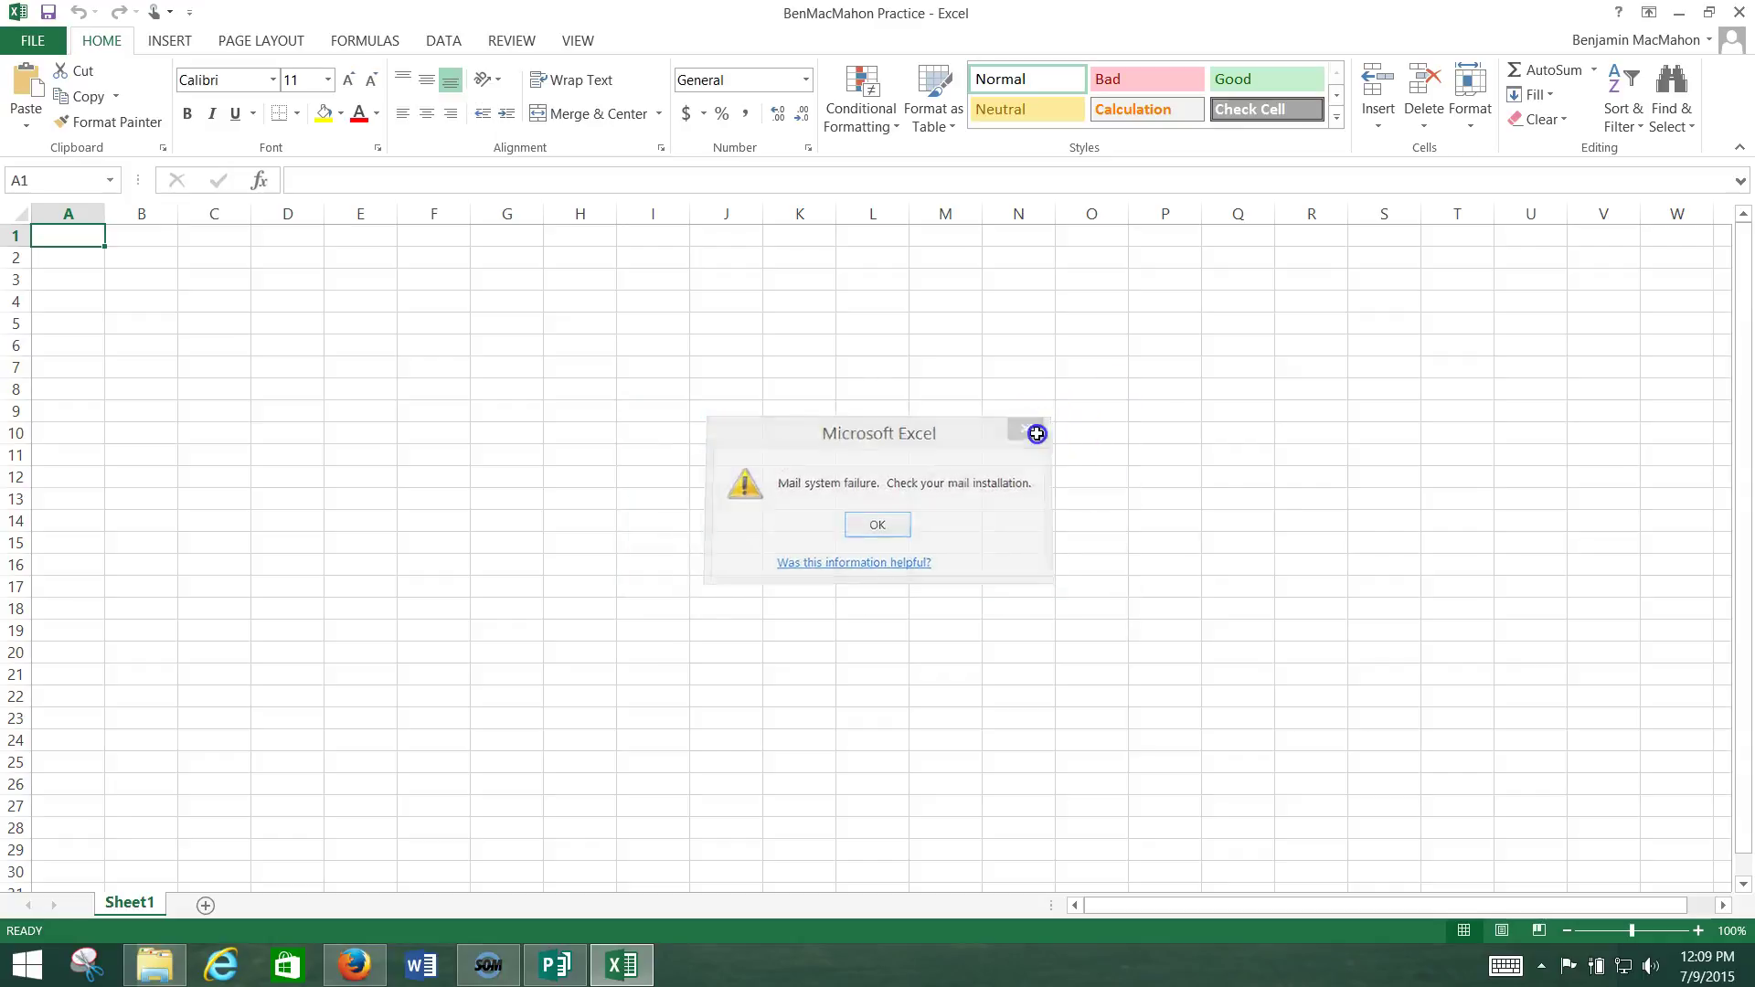
- Close Excel, minimize Publisher and the Credit 4 folder, and restore Firefox with Outlook mail
{"action": "left_click", "coordinate": [1739, 12]}
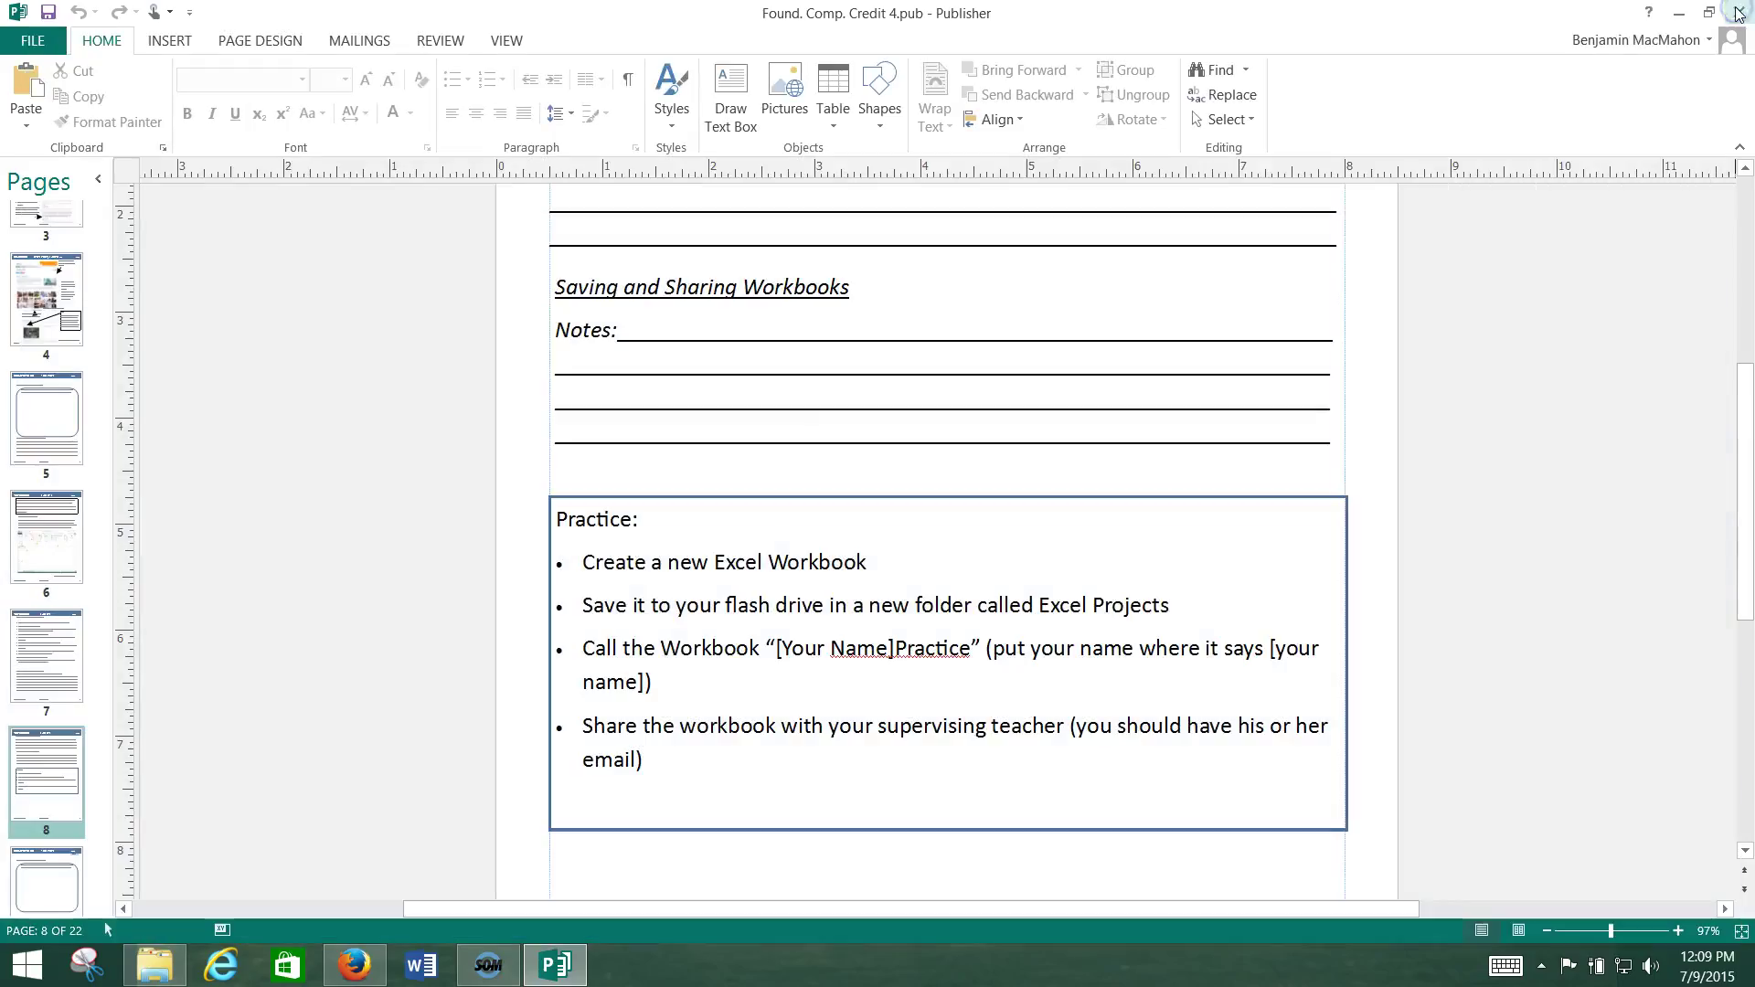
{"action": "left_click", "coordinate": [1686, 11]}
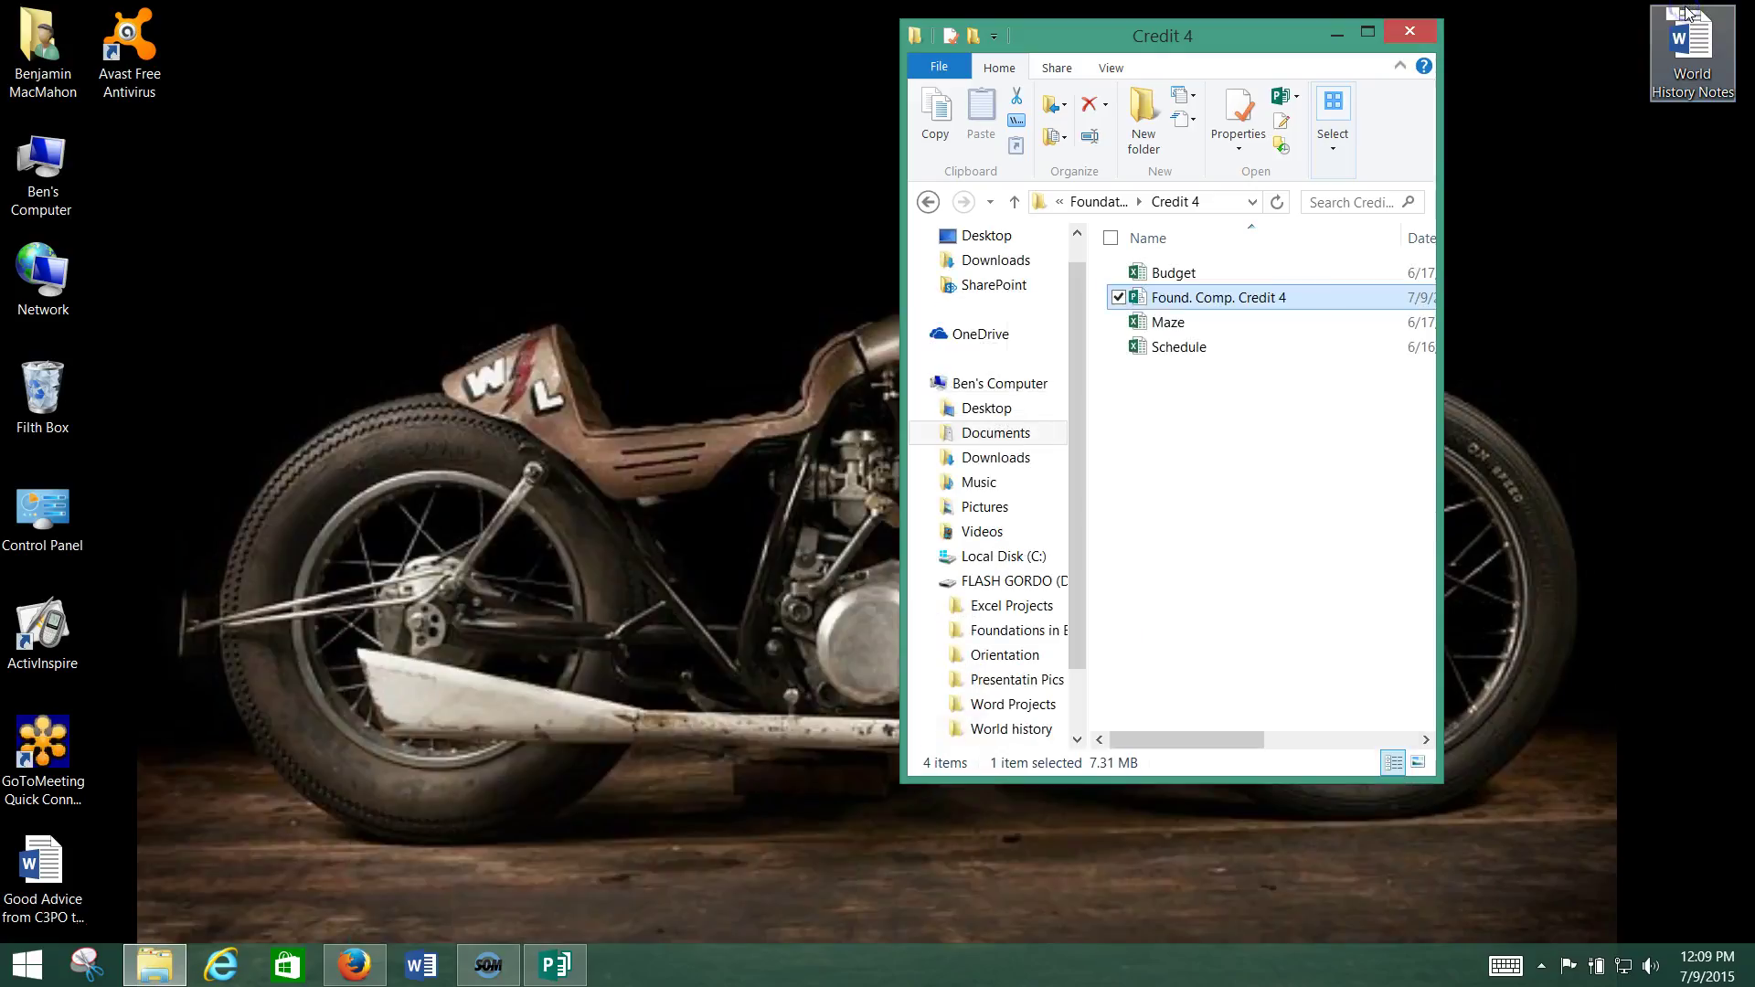
{"action": "left_click", "coordinate": [1346, 32]}
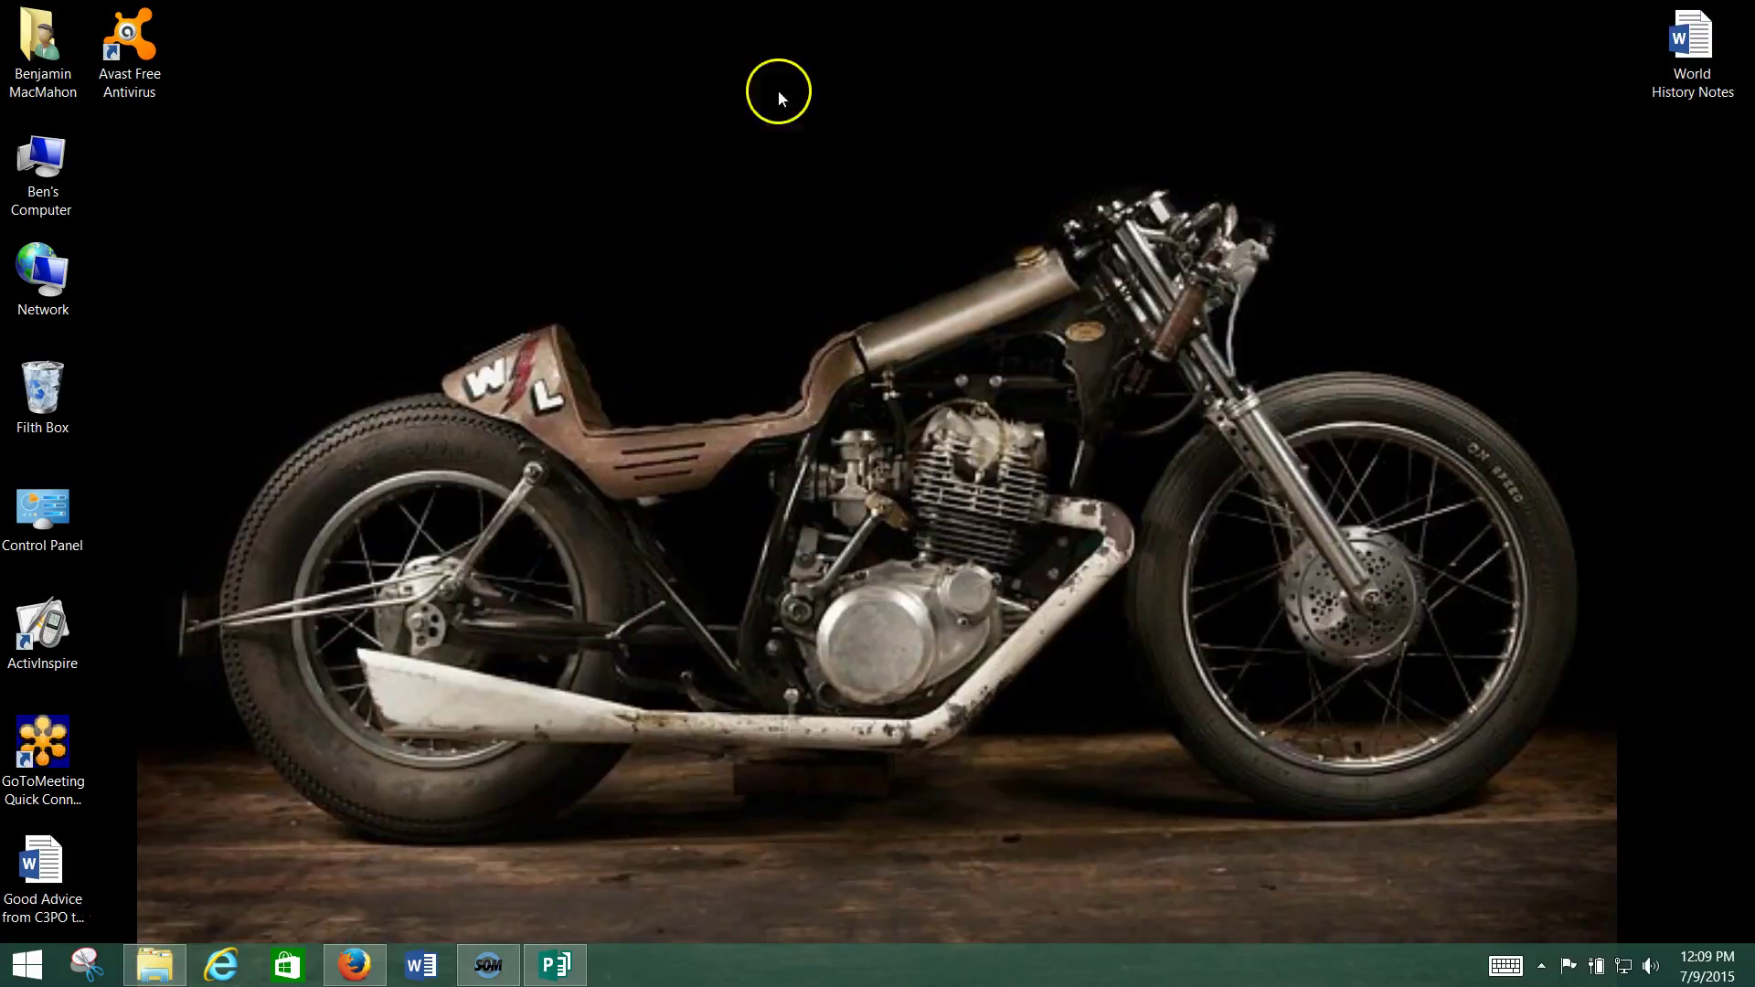
{"action": "left_click", "coordinate": [360, 965]}
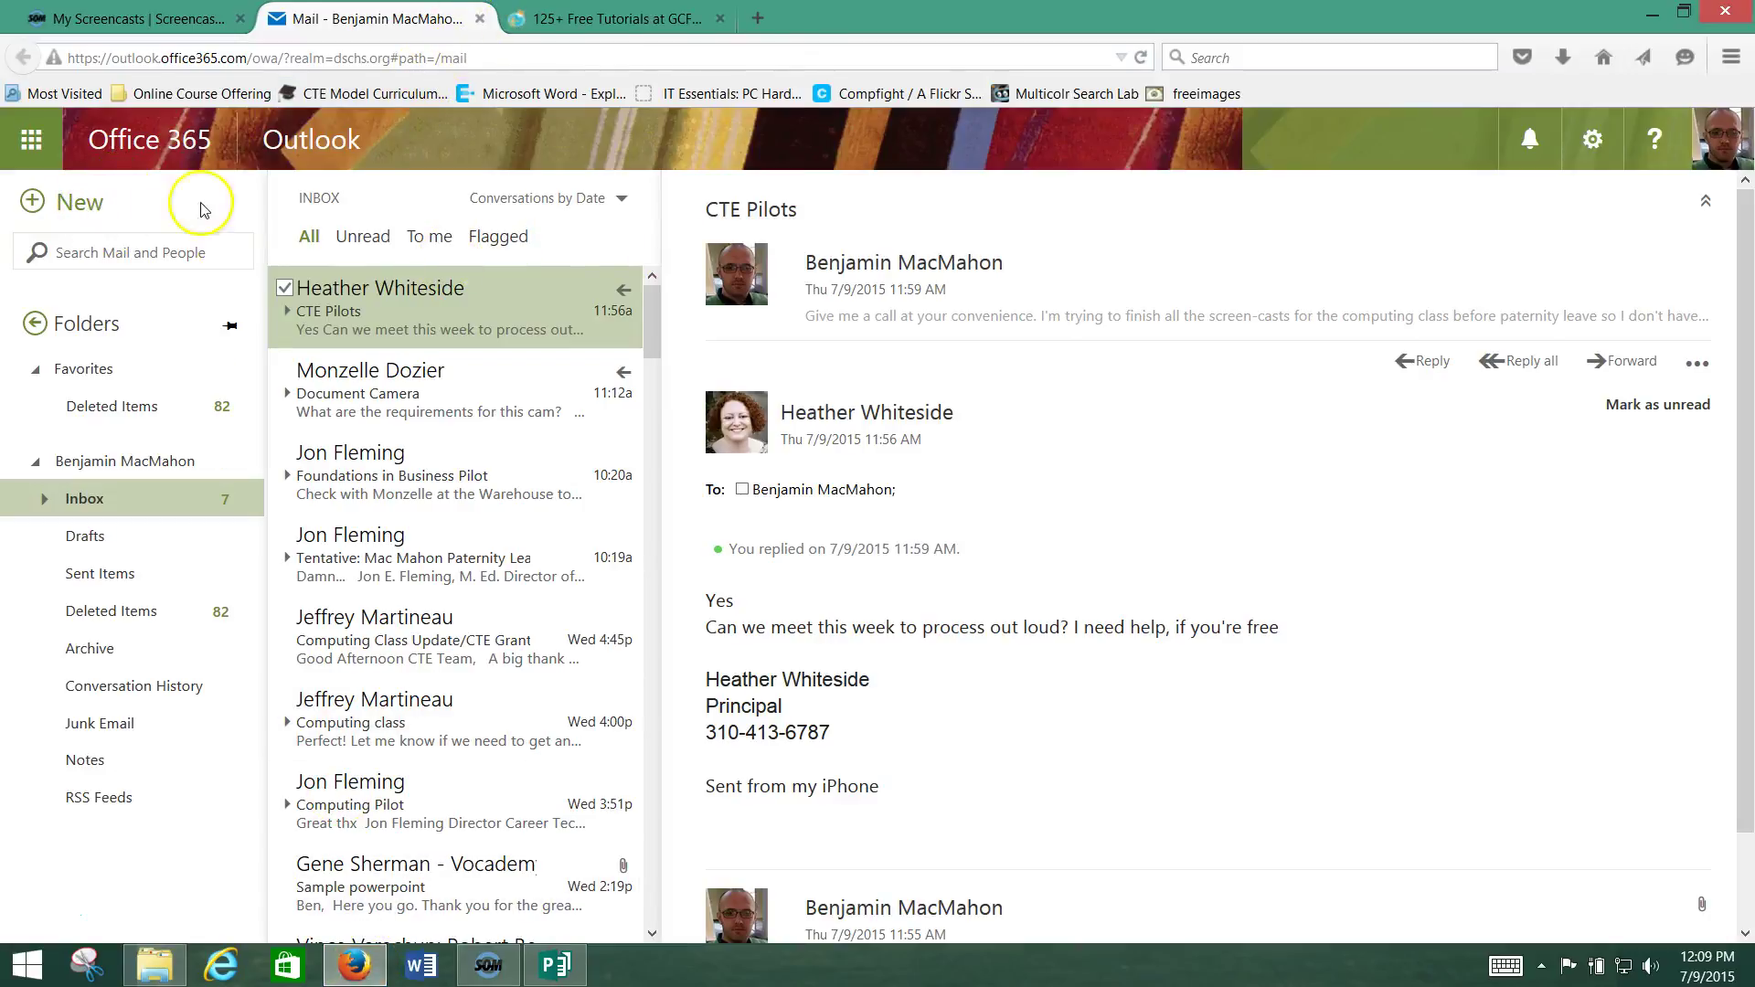
{"action": "left_click", "coordinate": [79, 207]}
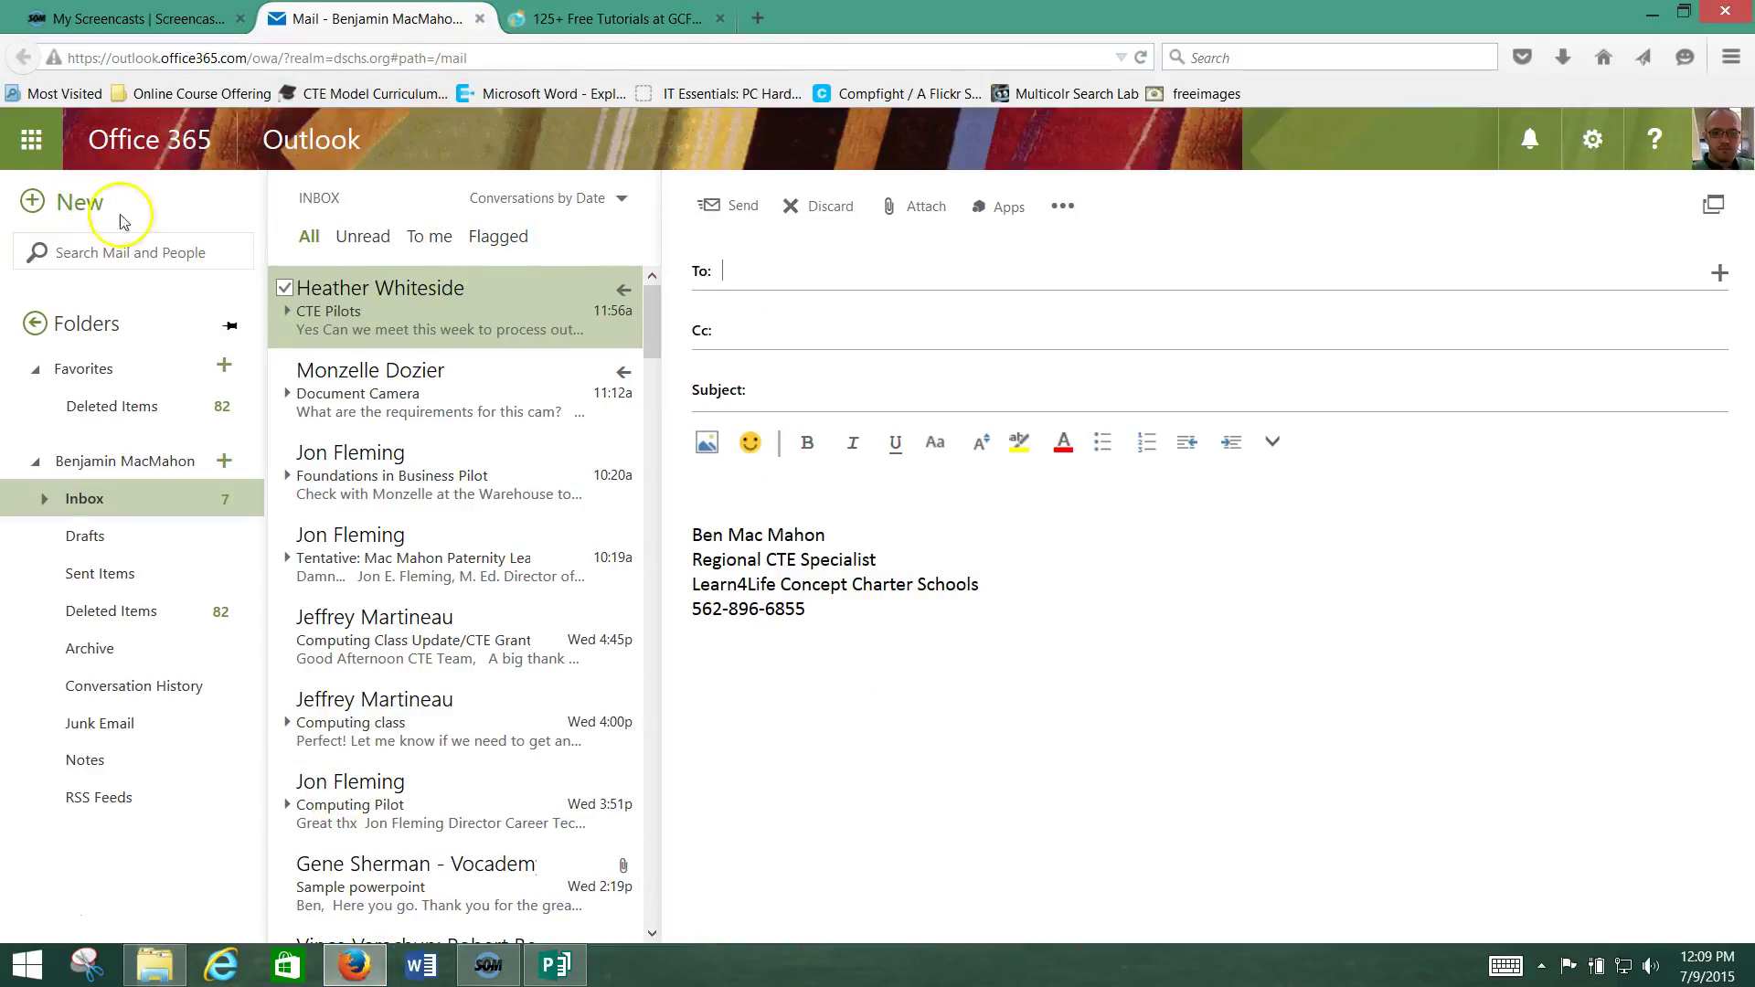
{"action": "left_click", "coordinate": [802, 302]}
{"action": "type", "text": "b"}
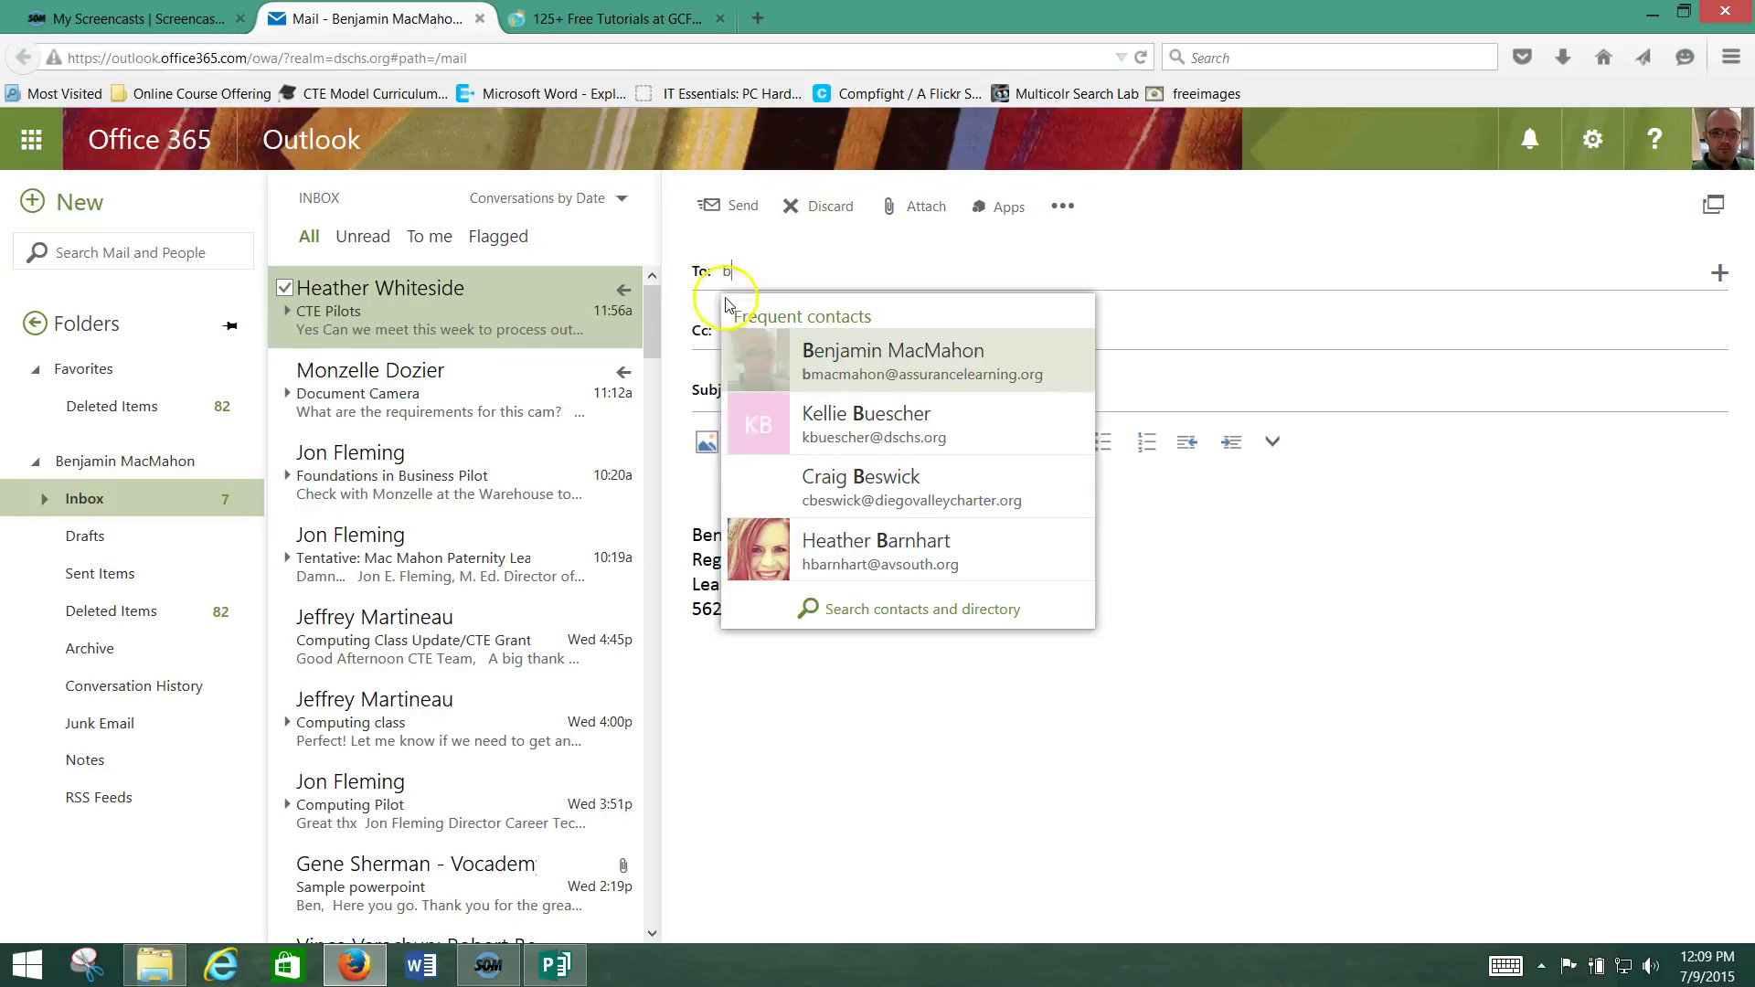
{"action": "left_click", "coordinate": [914, 354]}
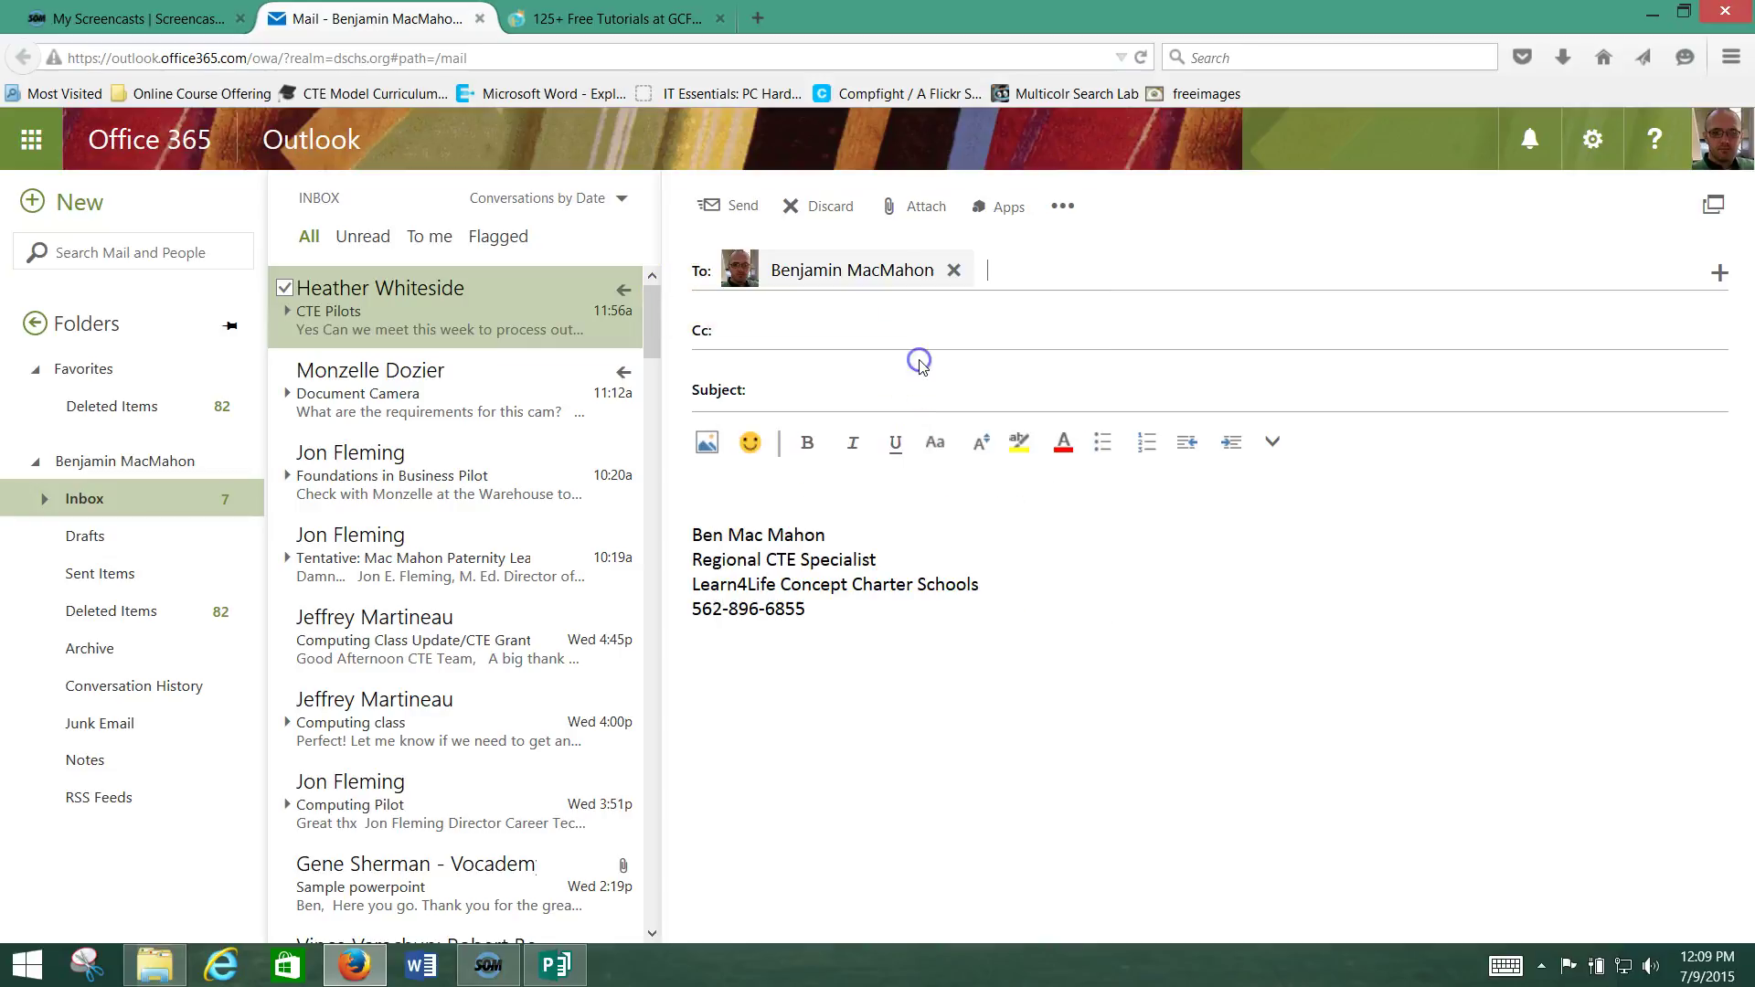
{"action": "left_click", "coordinate": [848, 395]}
{"action": "type", "text": "Shared Excel Workbook"}
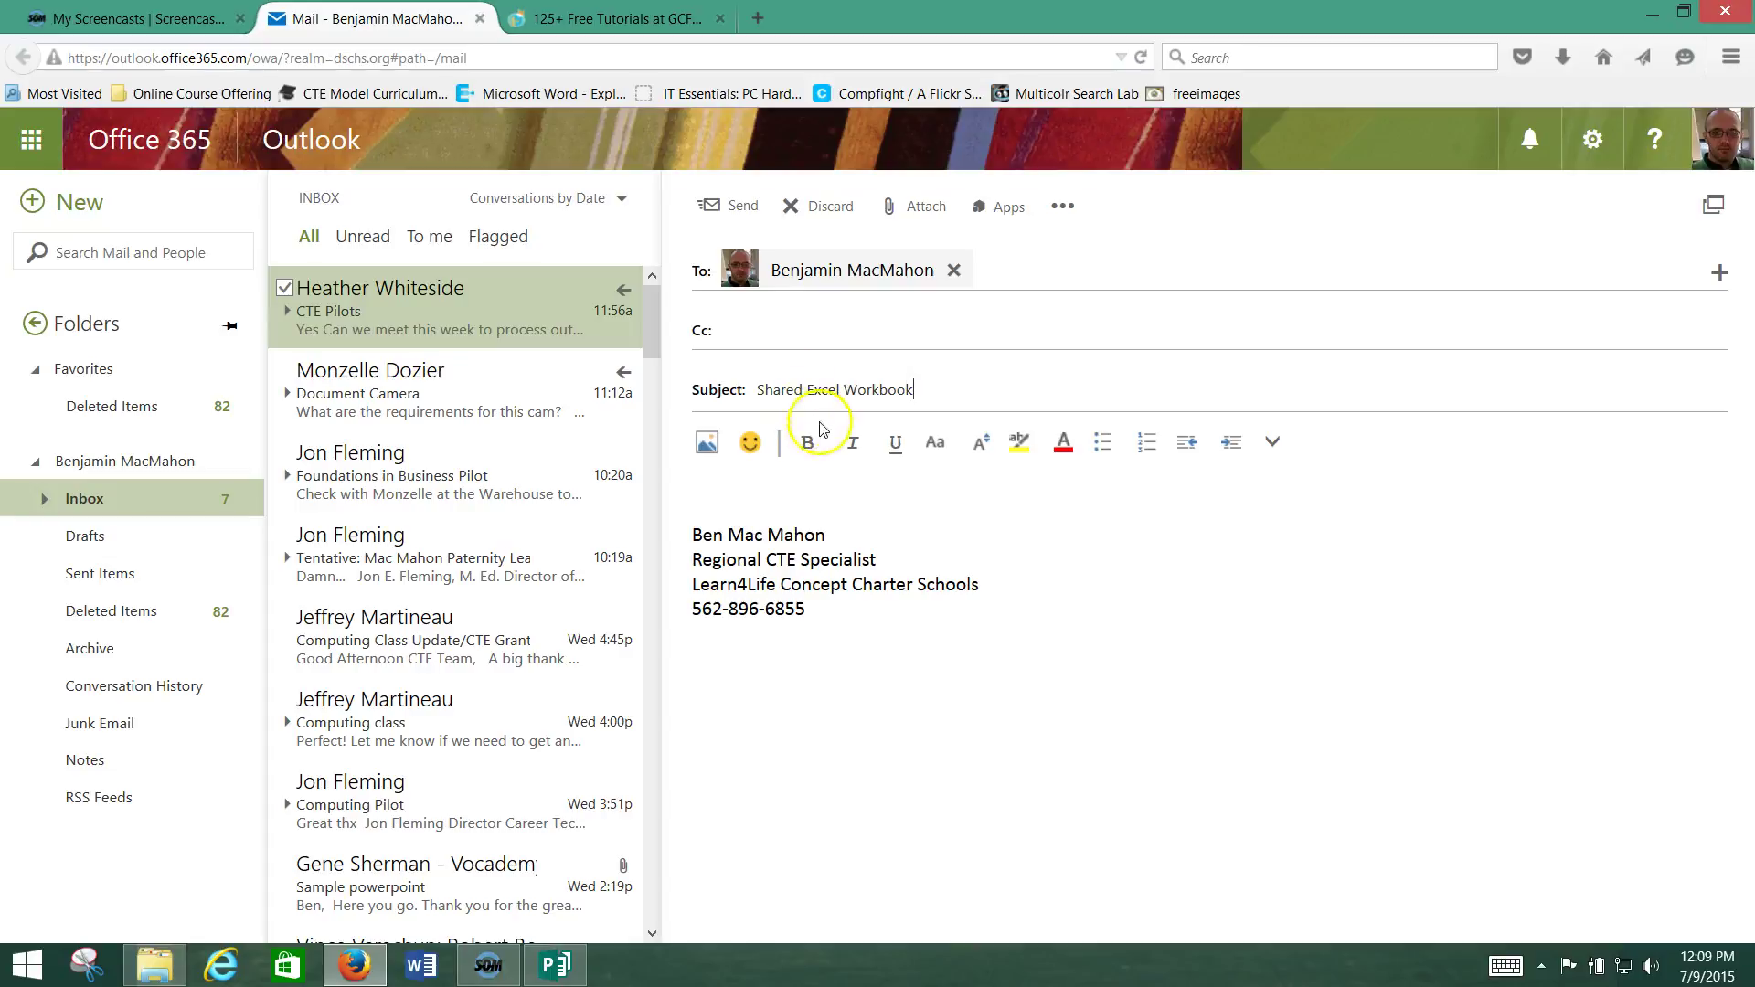
- Attach the BenMacMahon Practice workbook from D:\Excel Projects as a plain copy
{"action": "left_click", "coordinate": [928, 206]}
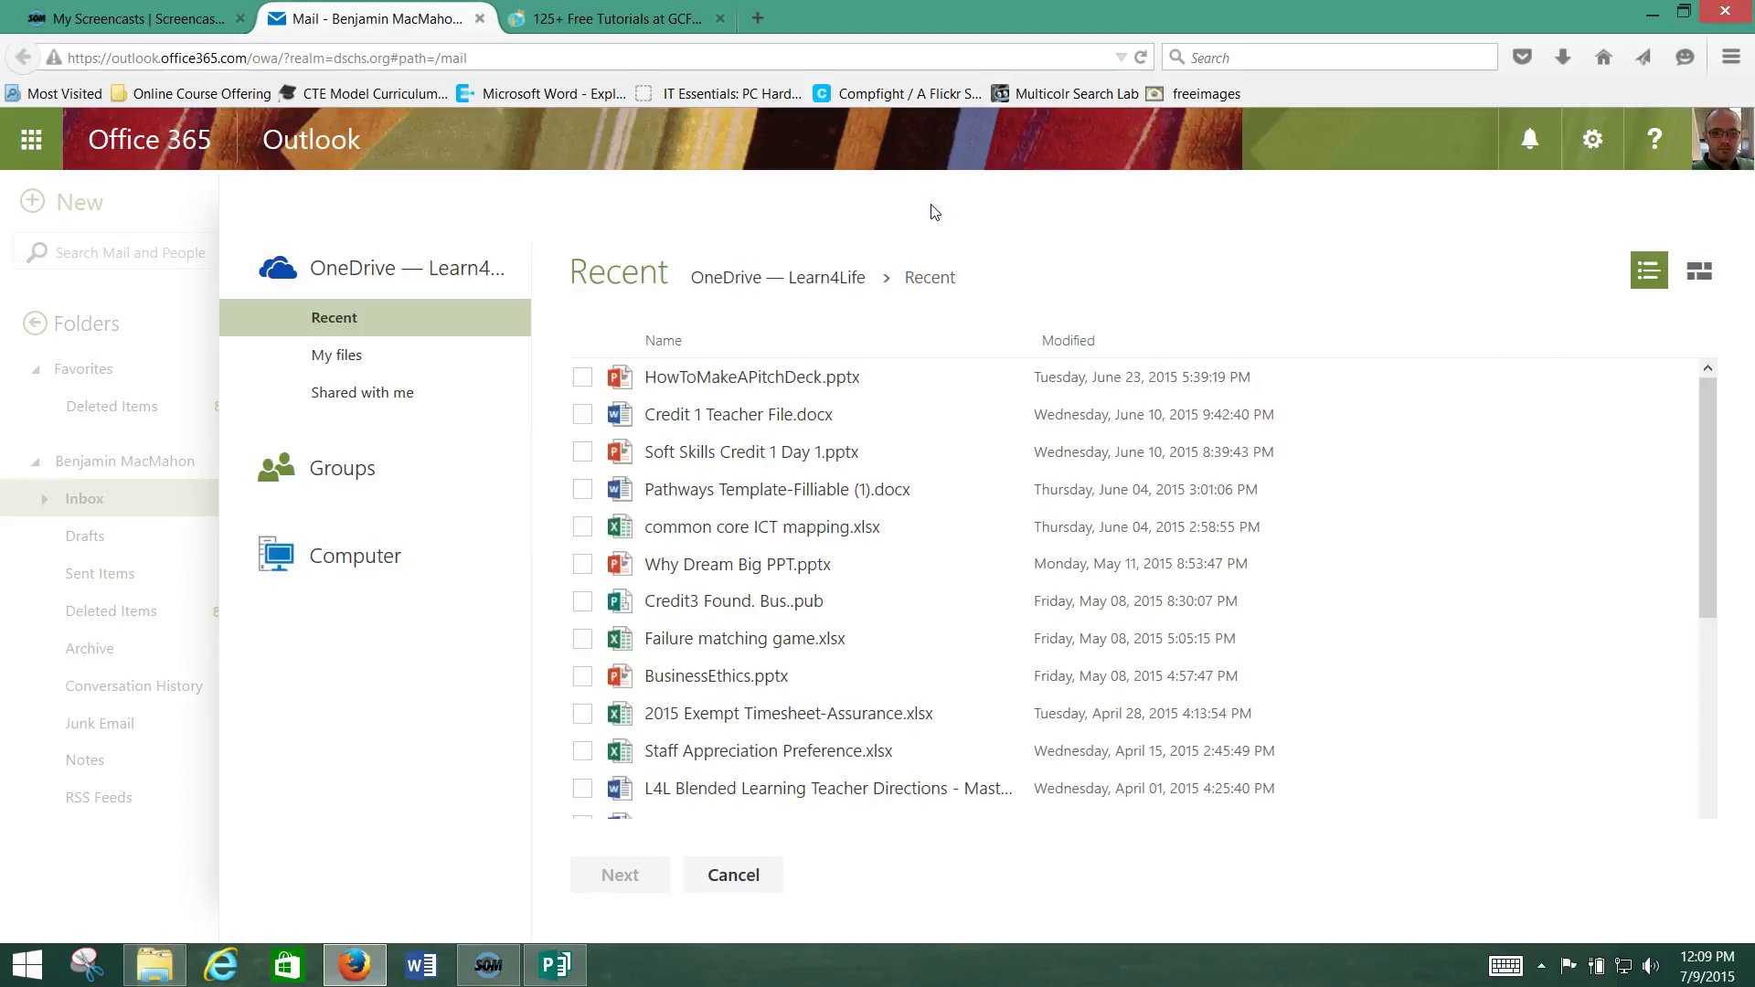
{"action": "left_click", "coordinate": [332, 569]}
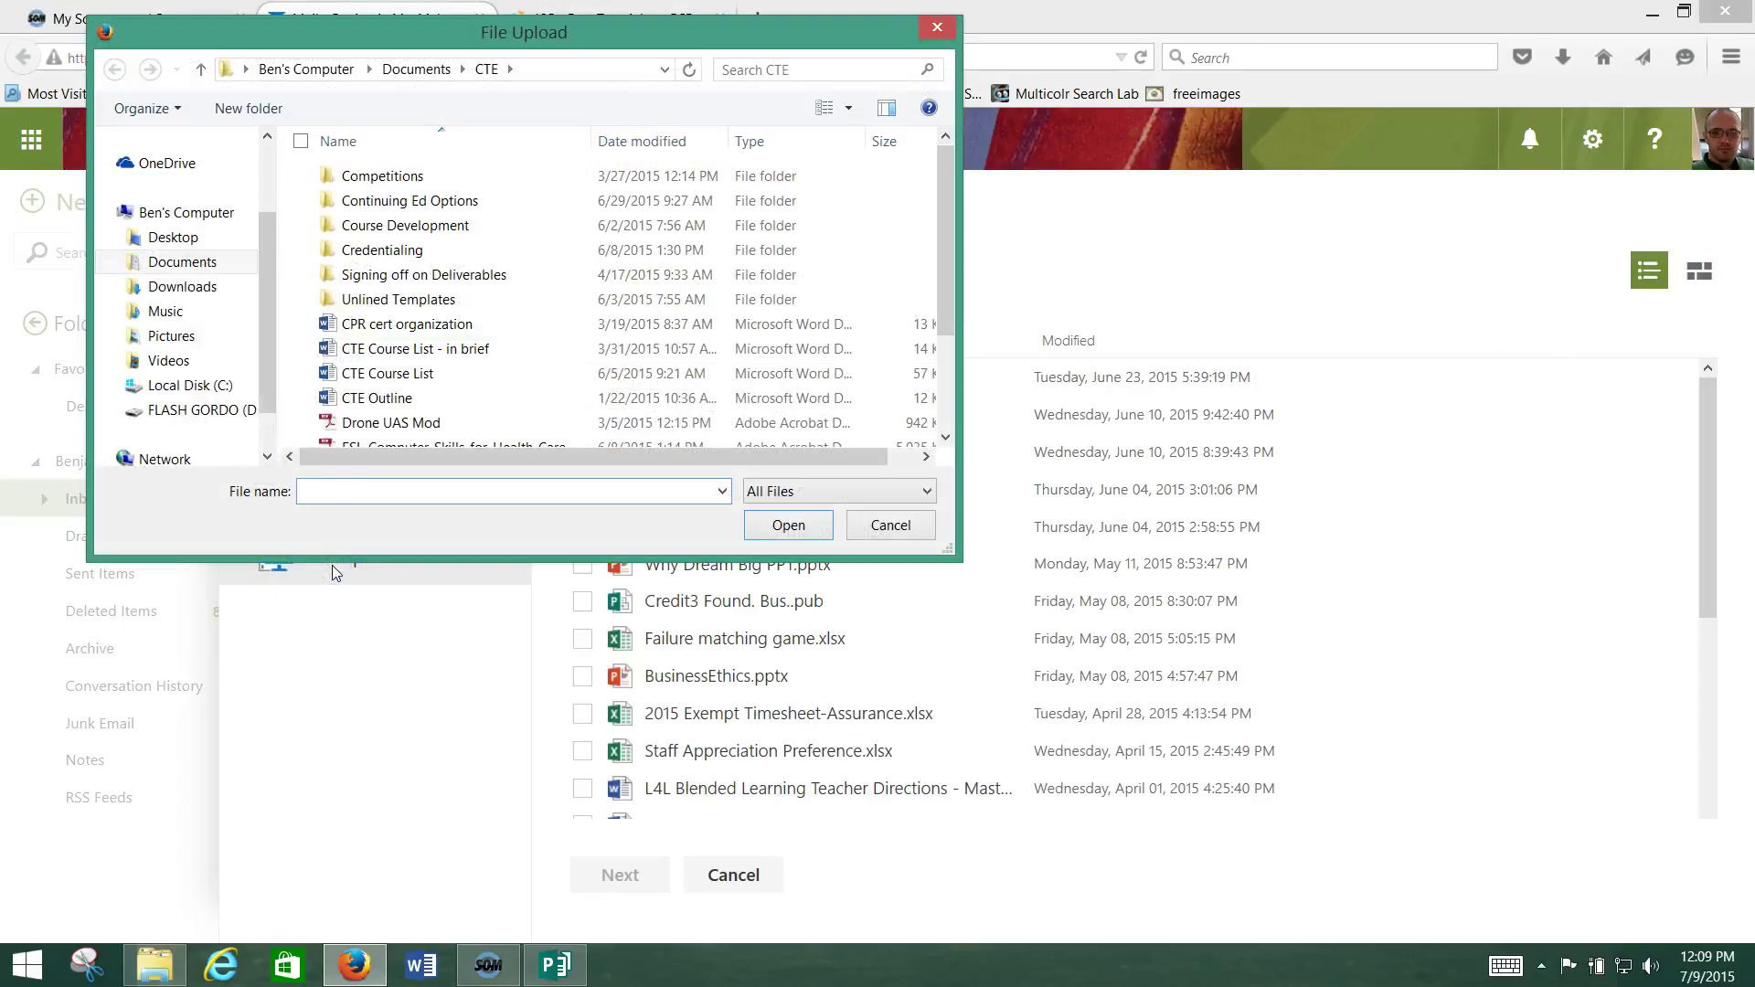
{"action": "left_click", "coordinate": [206, 408]}
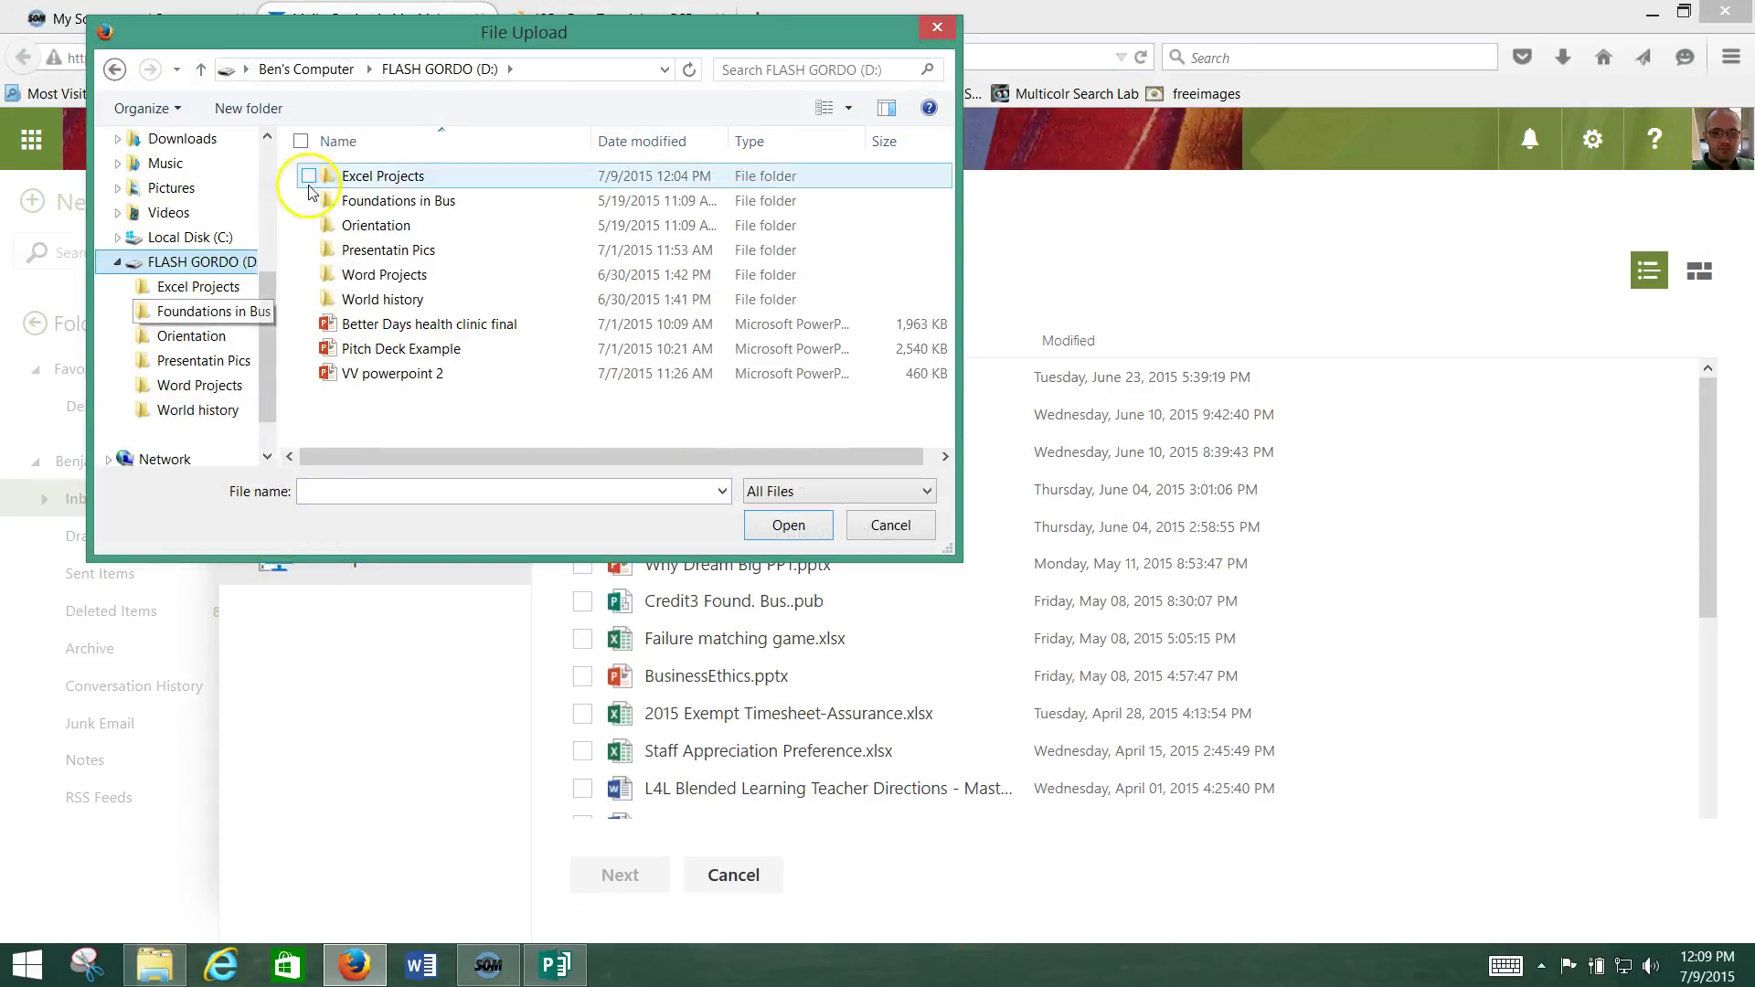
{"action": "mouse_move", "coordinate": [383, 175]}
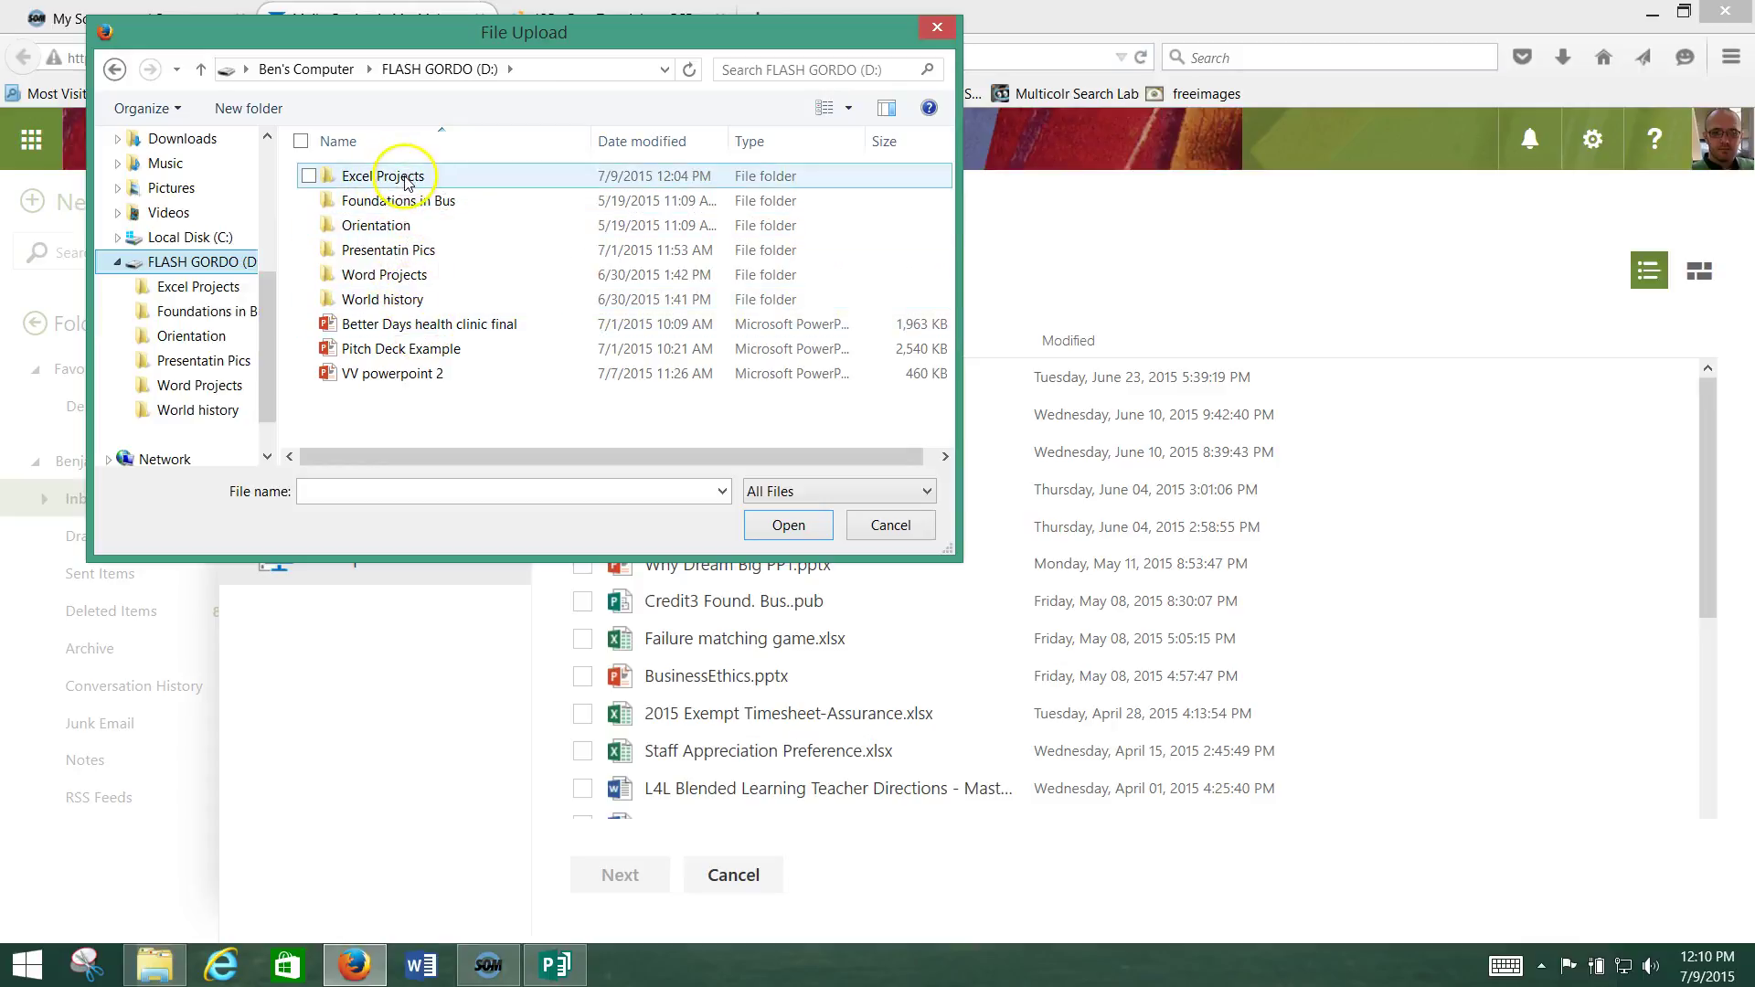
{"action": "double_click", "coordinate": [407, 177]}
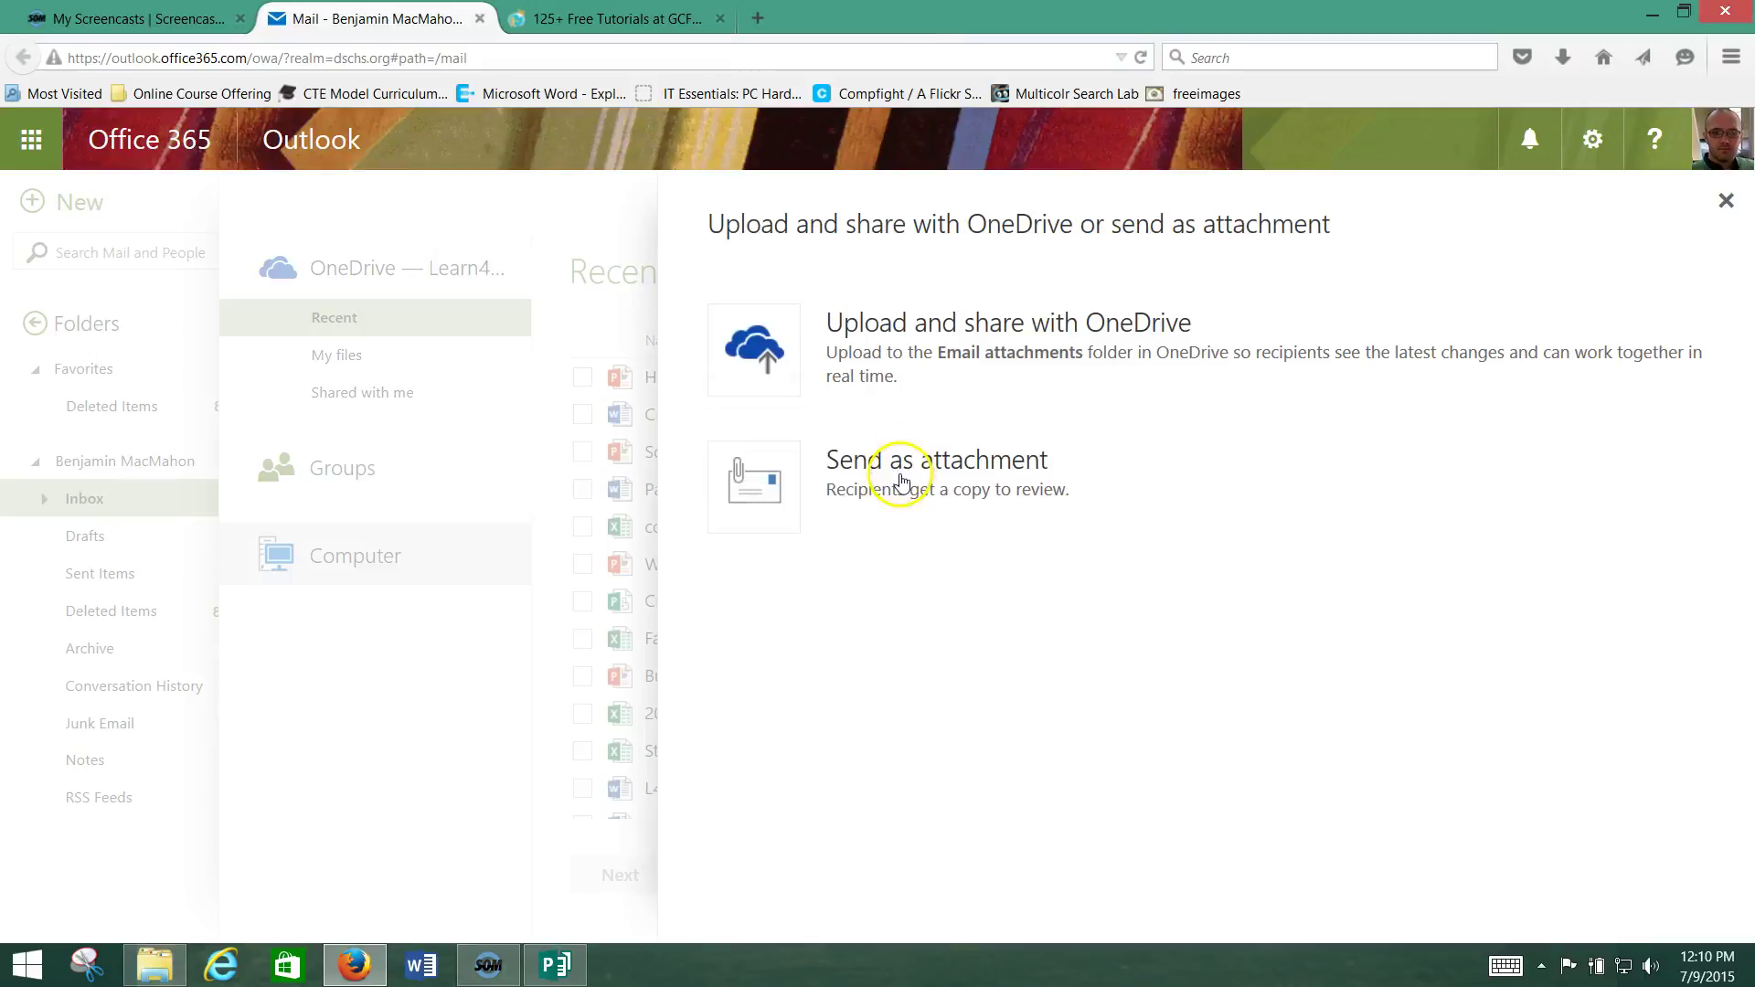
{"action": "left_click", "coordinate": [913, 473]}
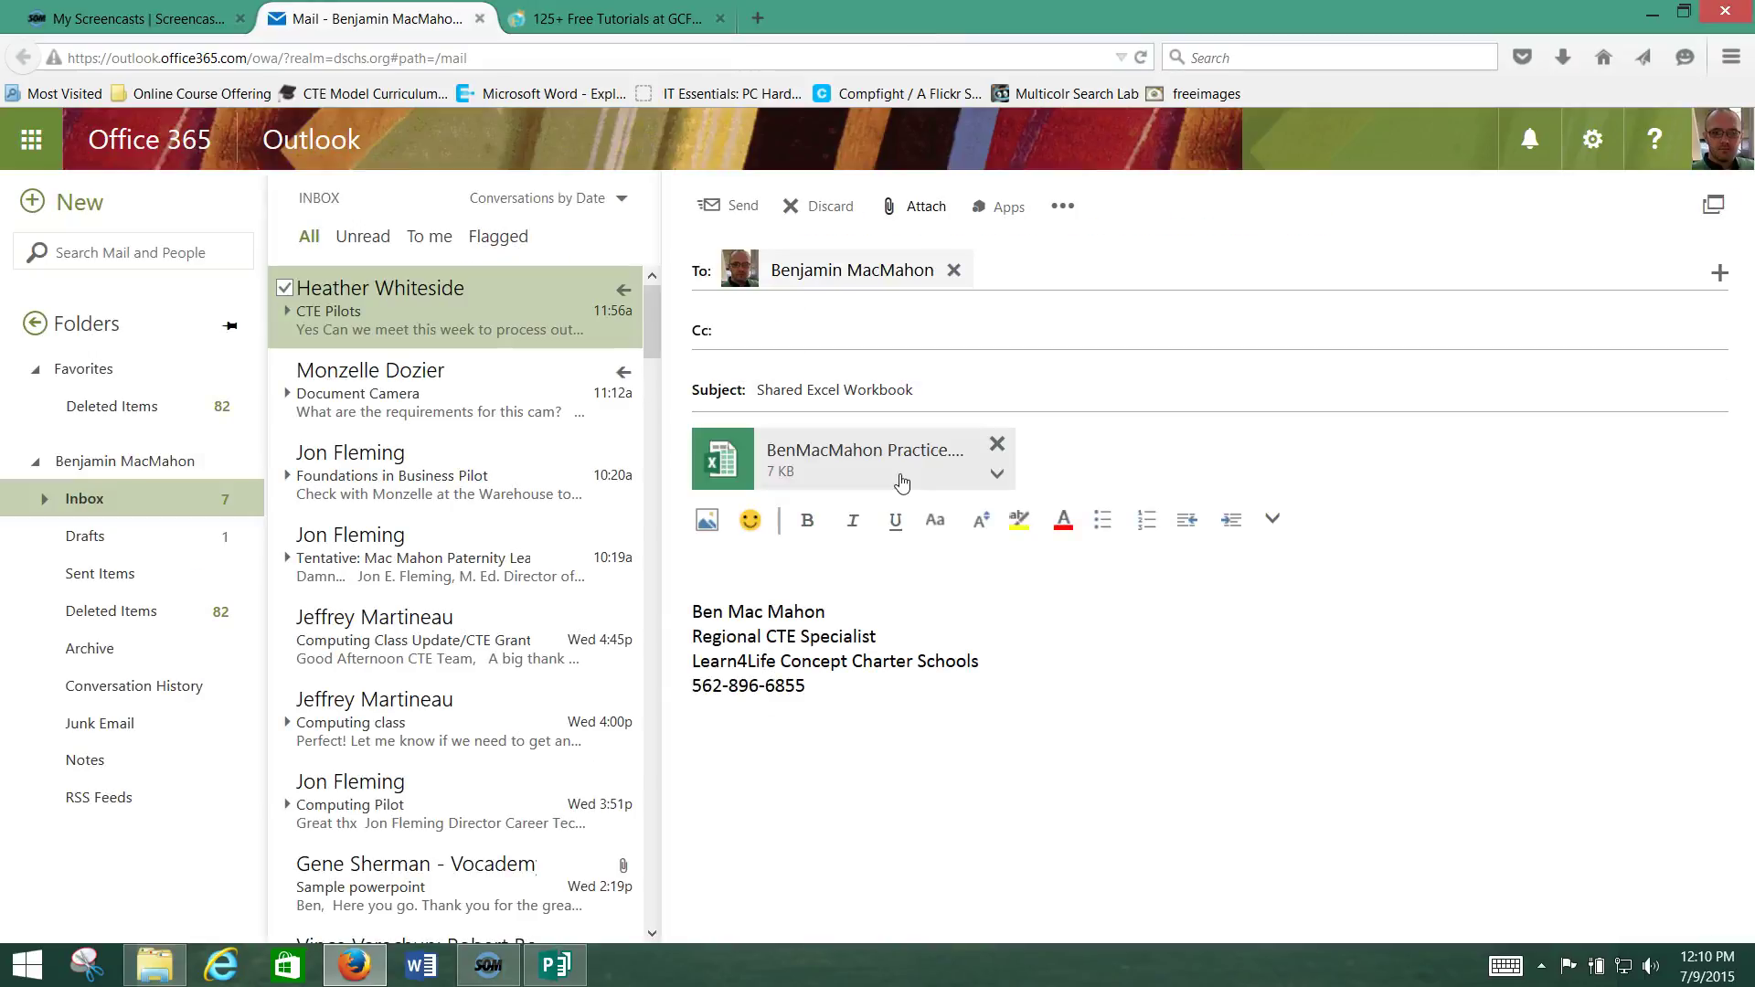
- Write a greeting and the credit 4 Foundations in Computing assignment note, then send the email
{"action": "left_click", "coordinate": [791, 559]}
{"action": "type", "text": "Hi"}
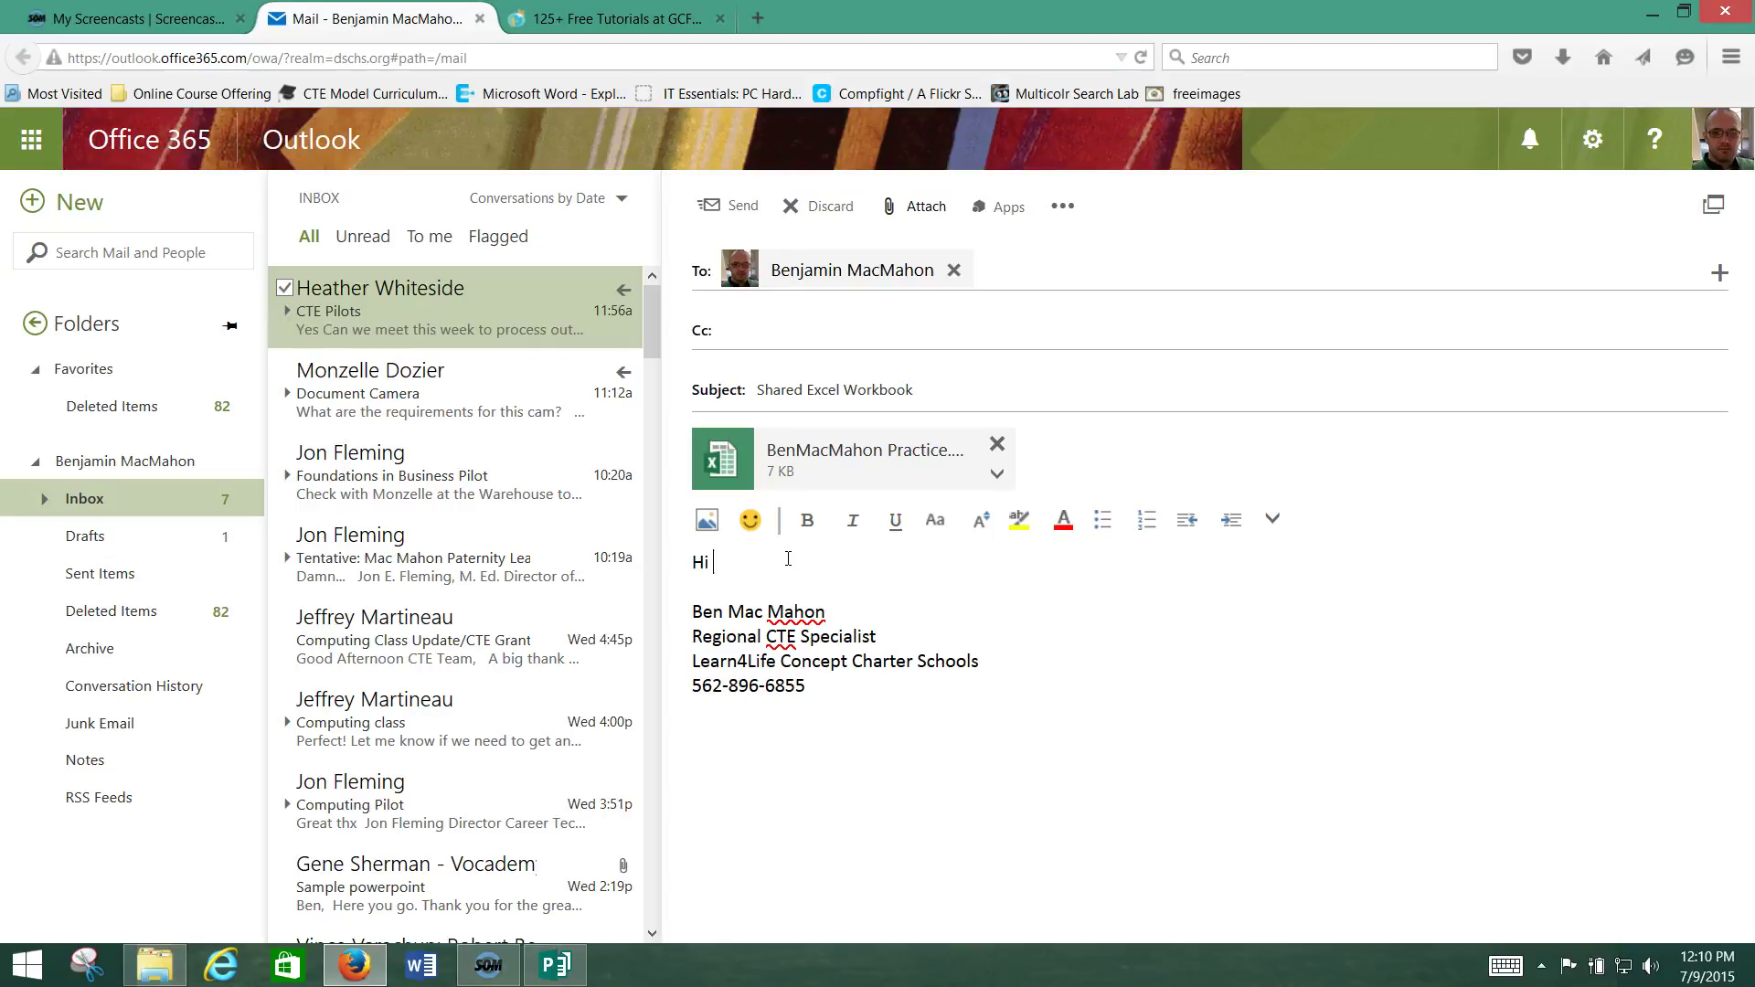
{"action": "type", "text": "Teacher"}
{"action": "key", "text": "Return"}
{"action": "key", "text": "Return"}
{"action": "type", "text": "Here's my fir"}
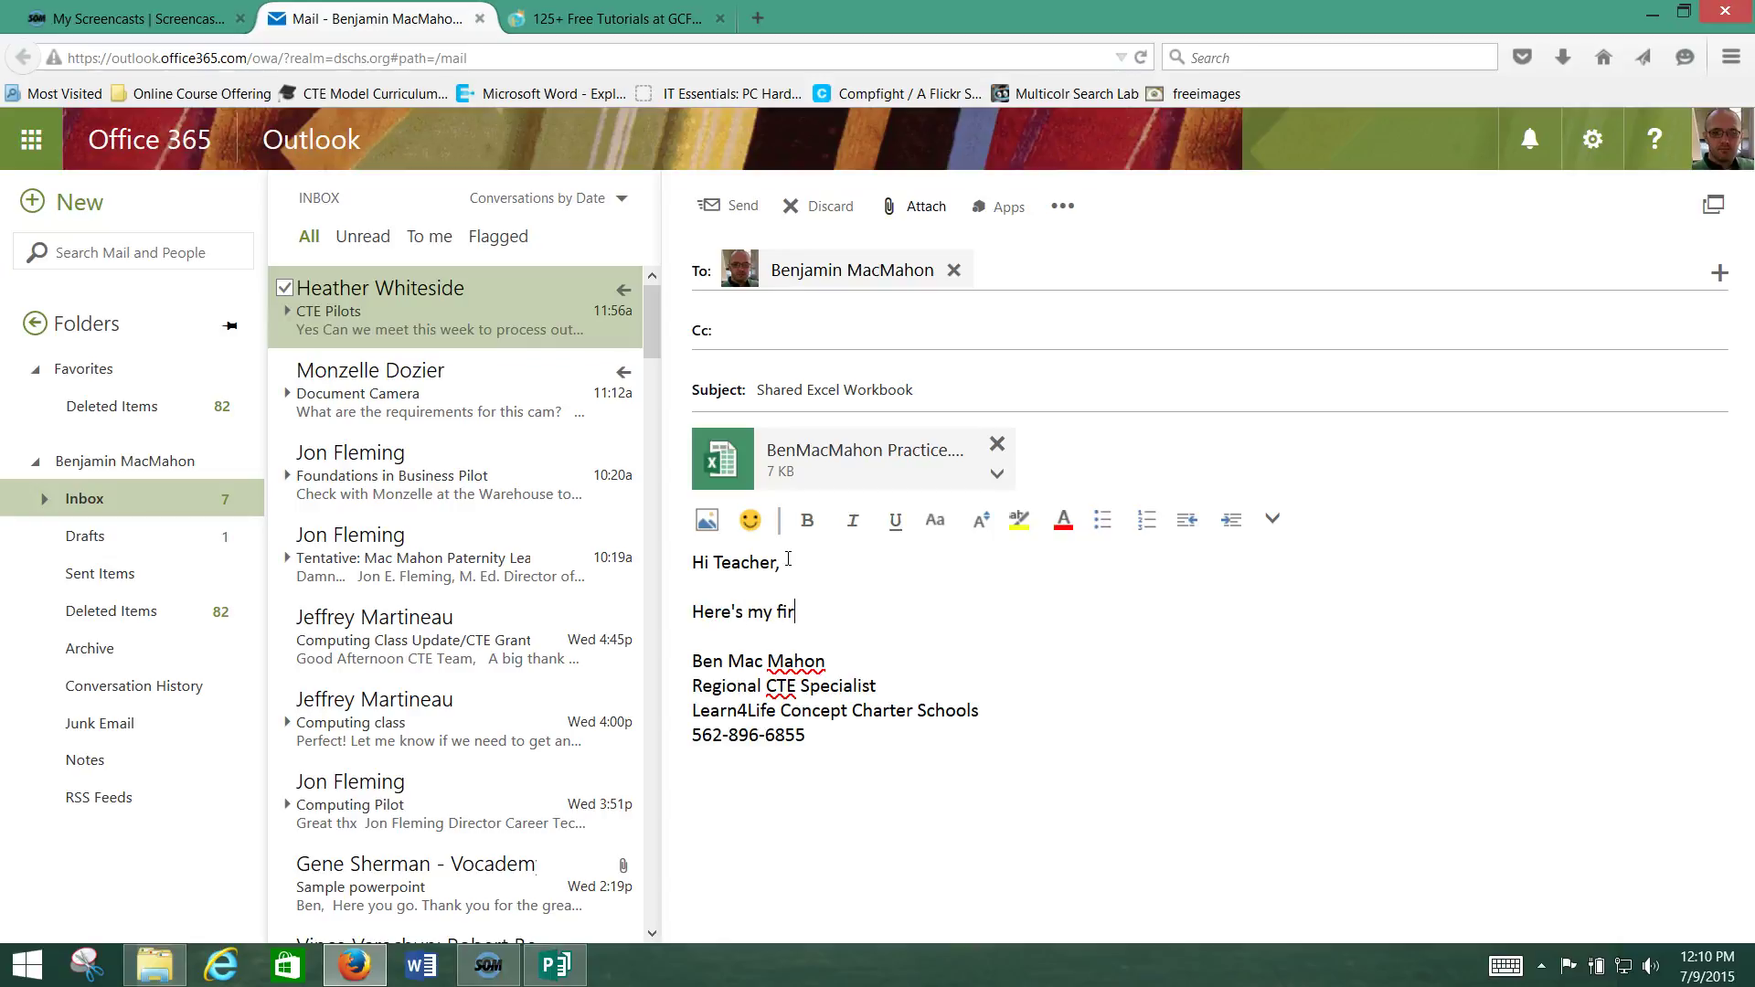
{"action": "type", "text": "st assignment for credit 4"}
{"action": "type", "text": "Foundations in"}
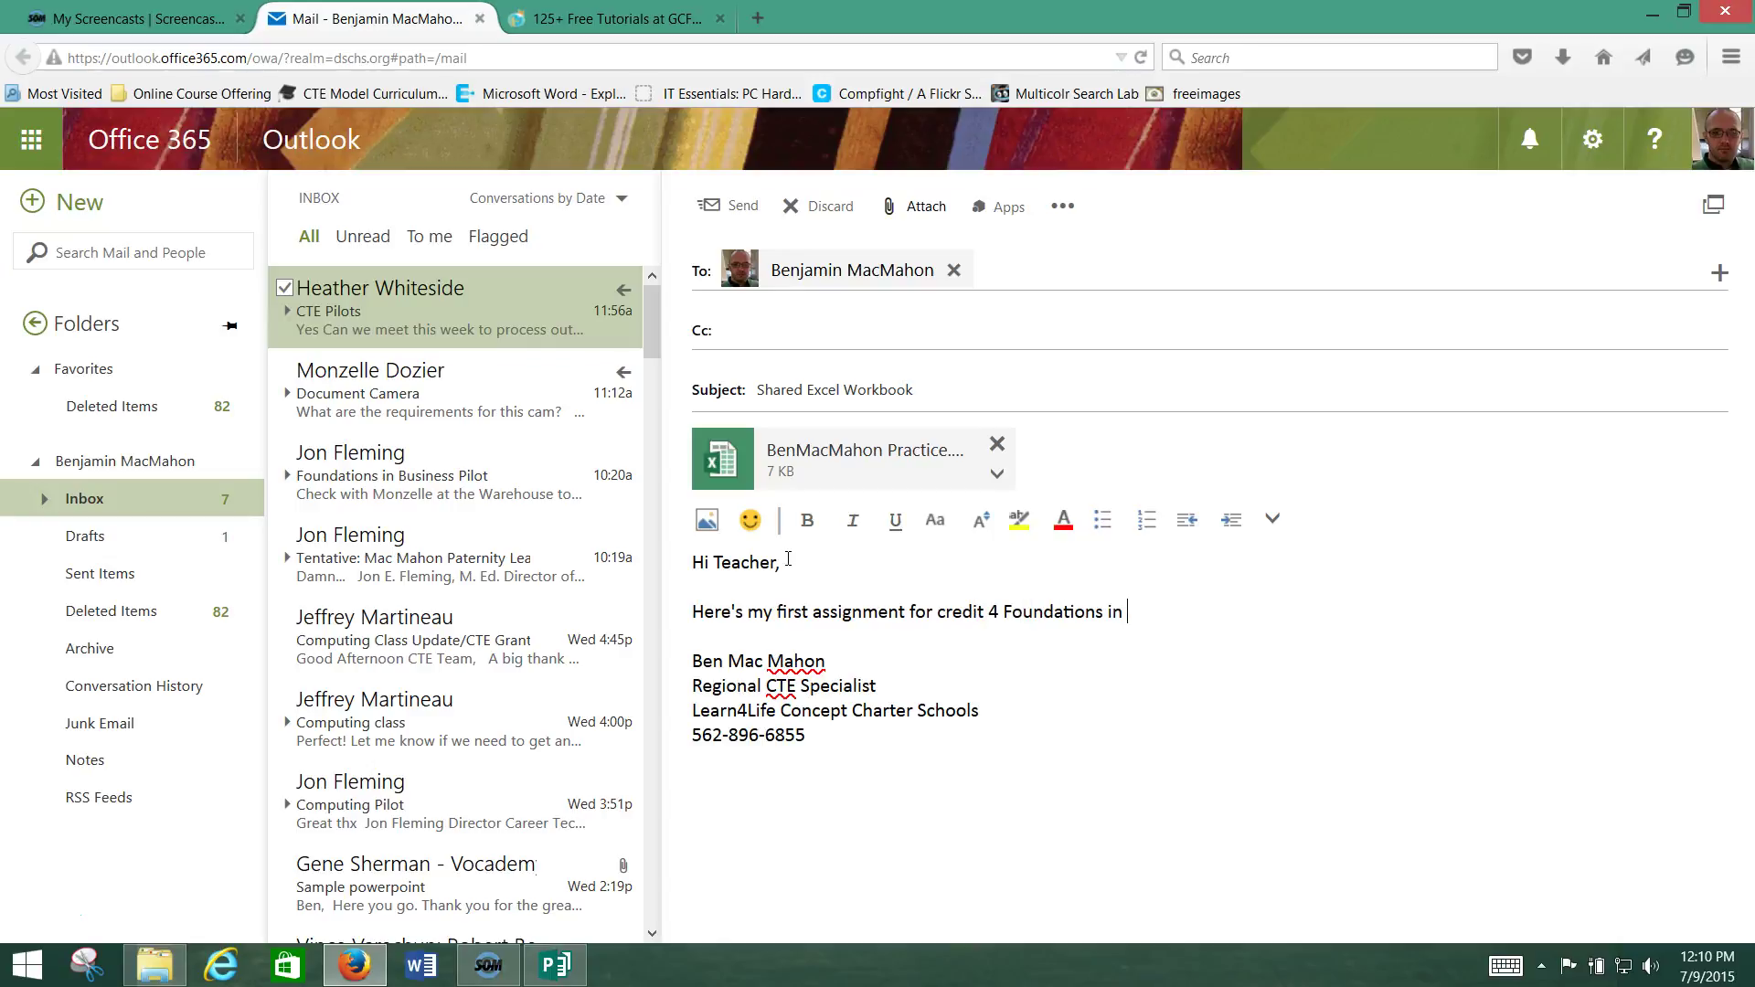
{"action": "type", "text": " Computing"}
{"action": "left_click", "coordinate": [732, 210]}
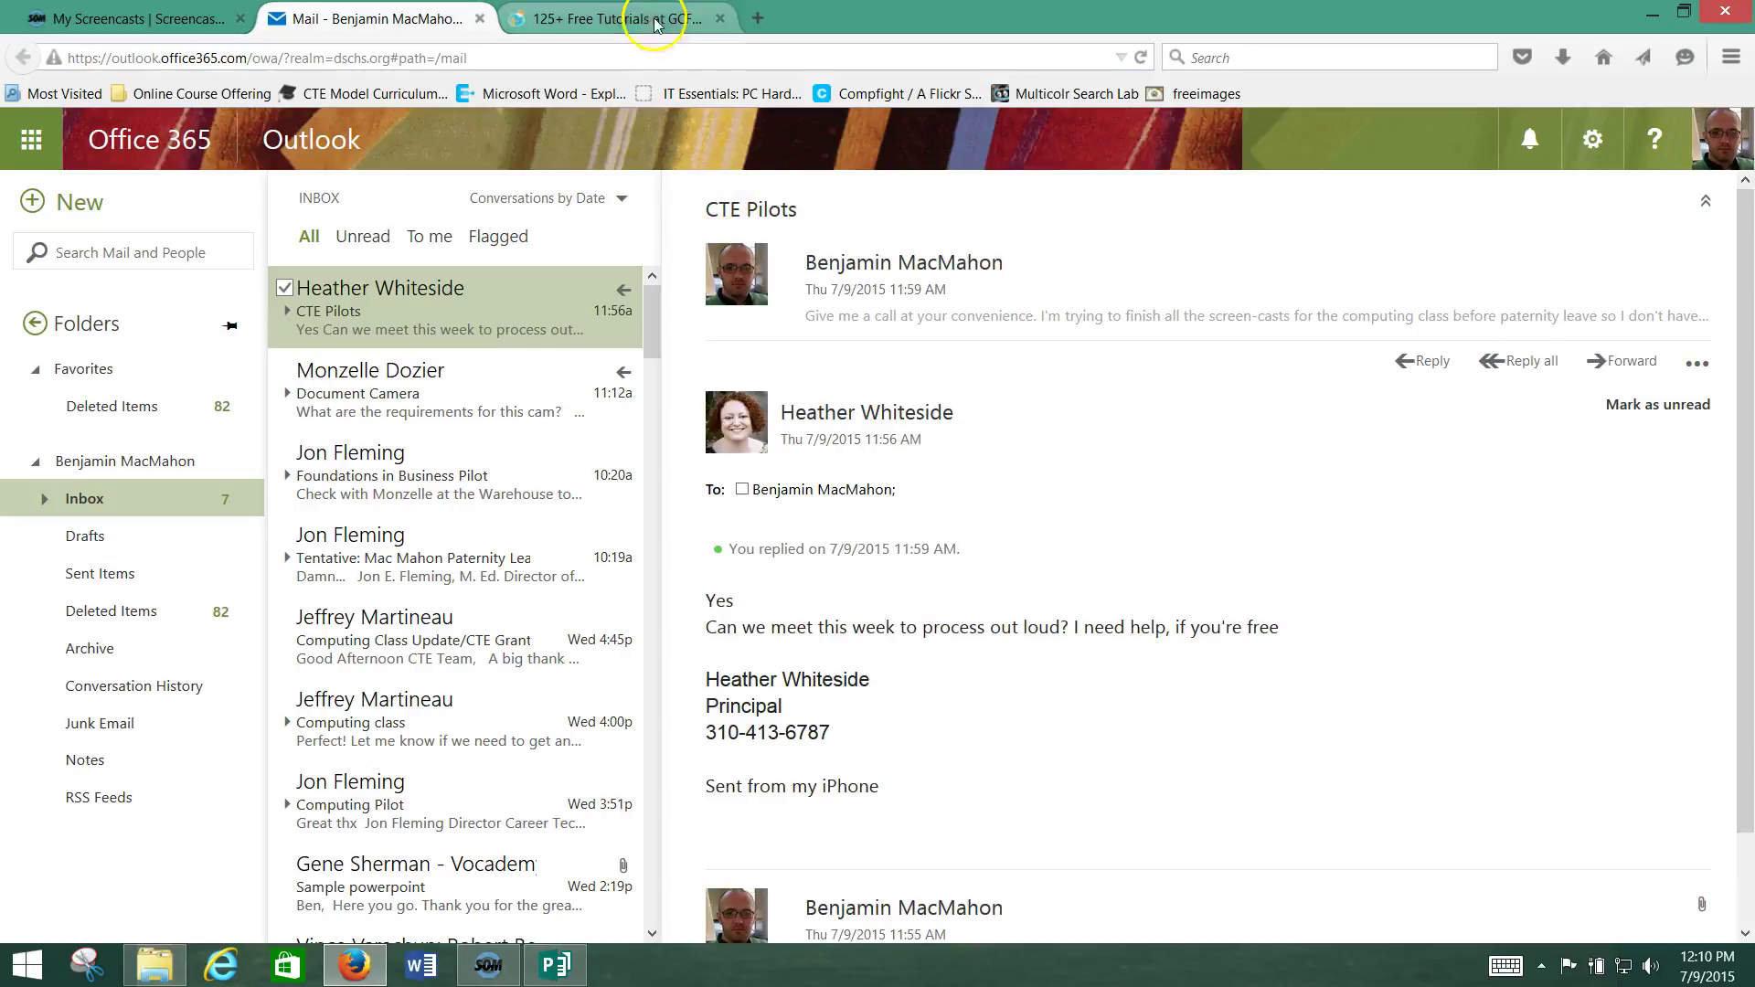
- Minimize Firefox to leave only the desktop showing
{"action": "left_click", "coordinate": [1652, 13]}
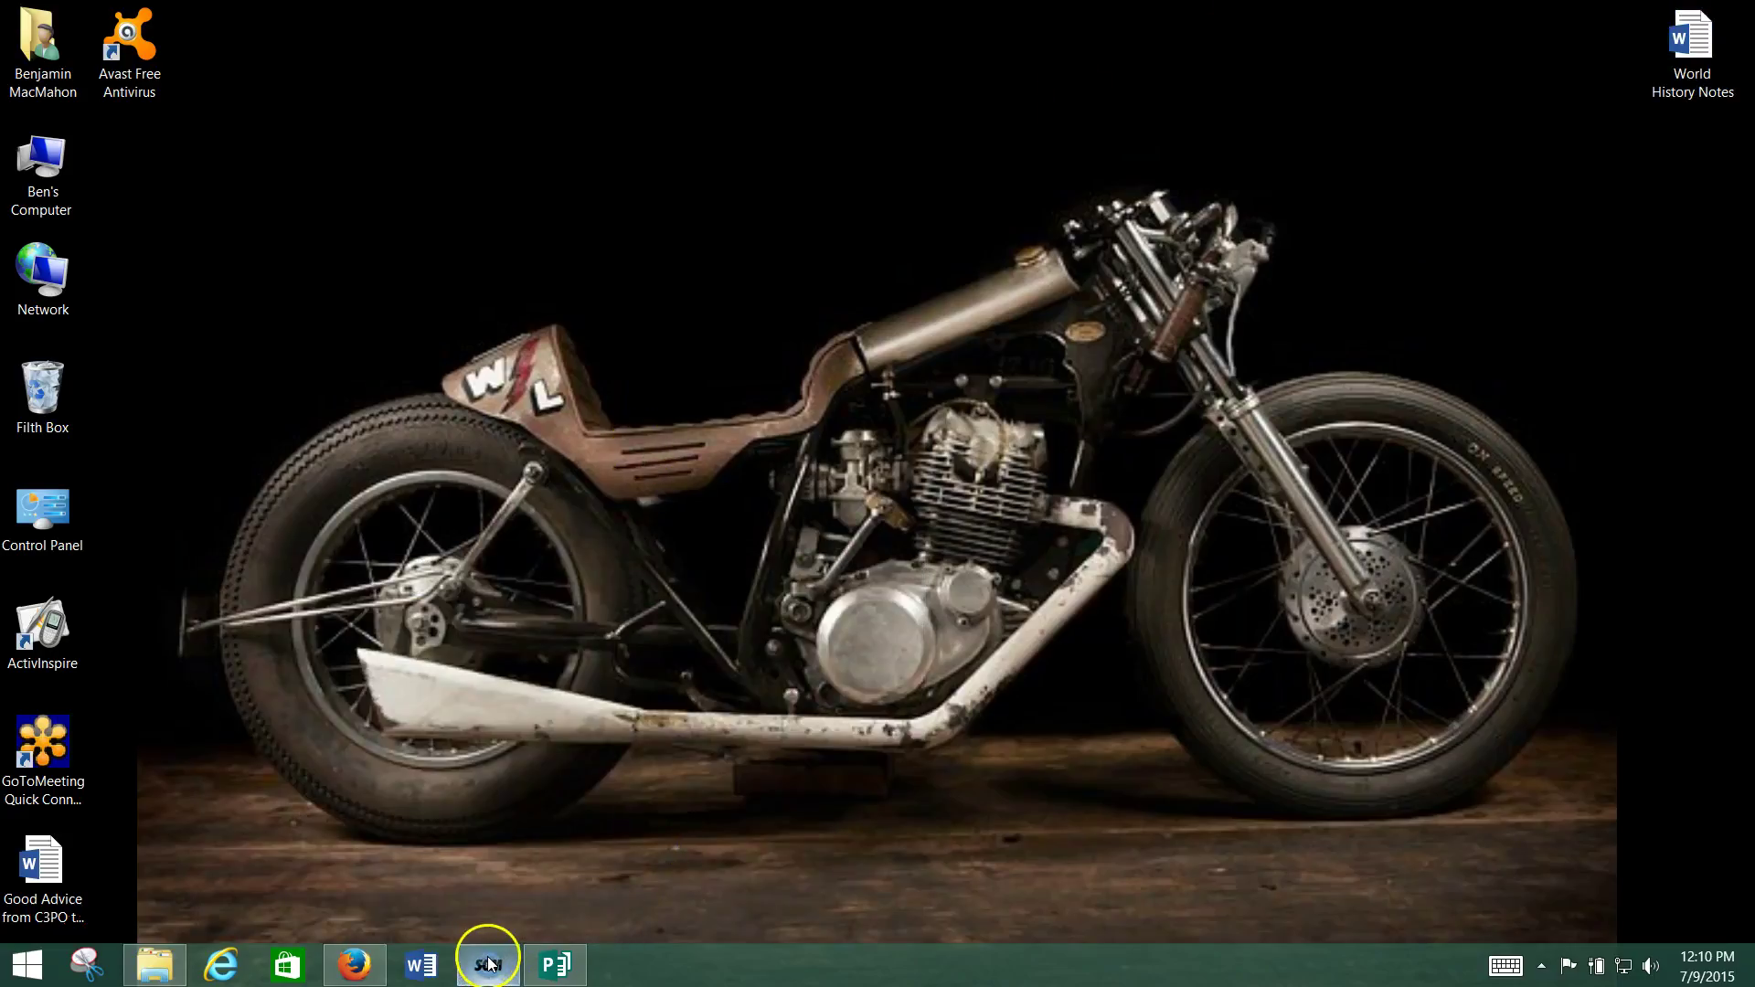
{"action": "mouse_move", "coordinate": [556, 964]}
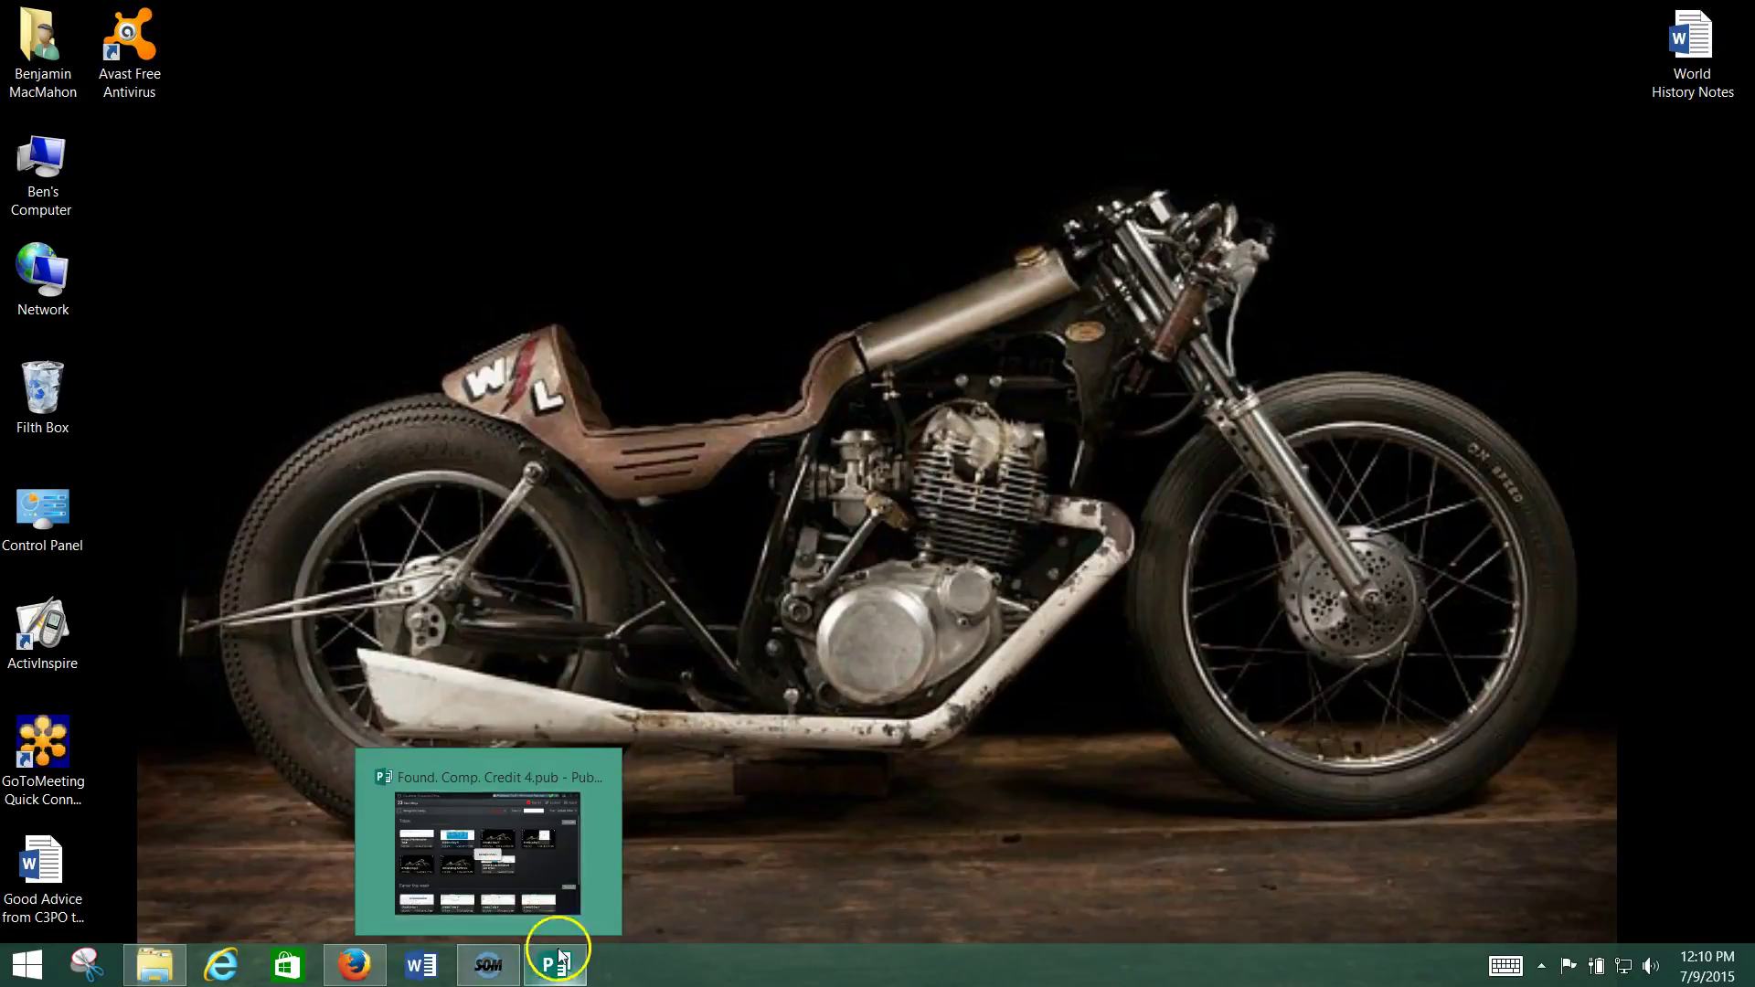
{"action": "left_click", "coordinate": [556, 964]}
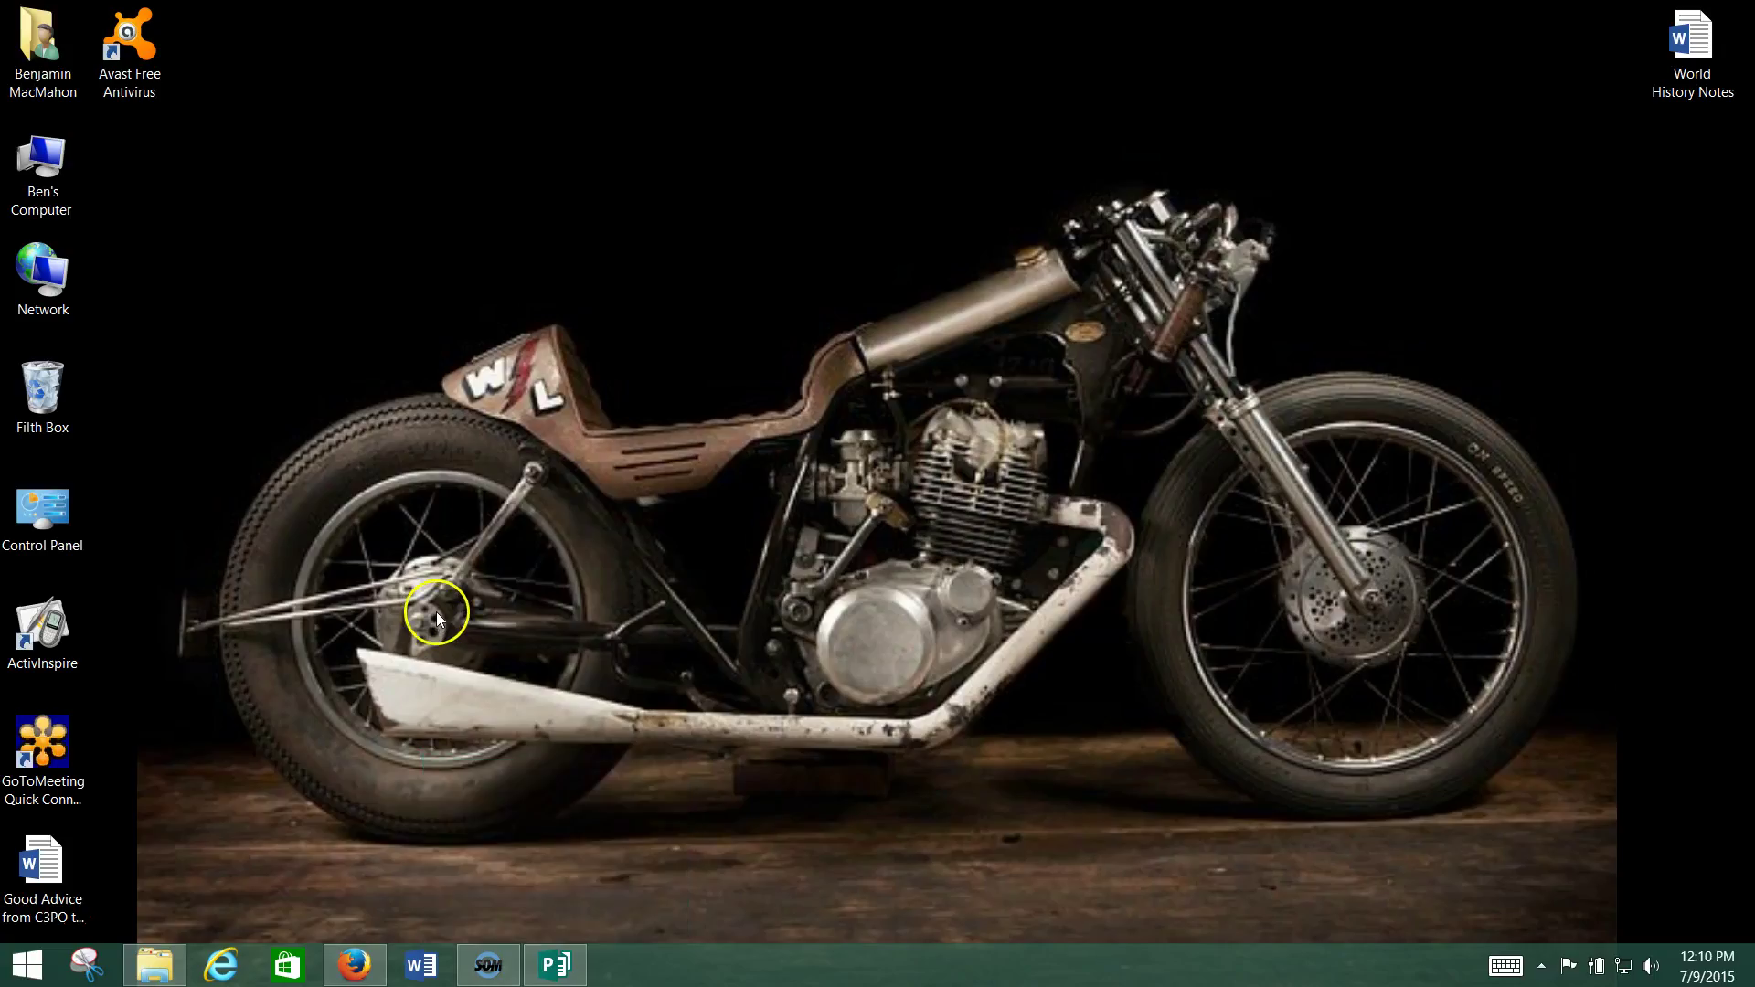